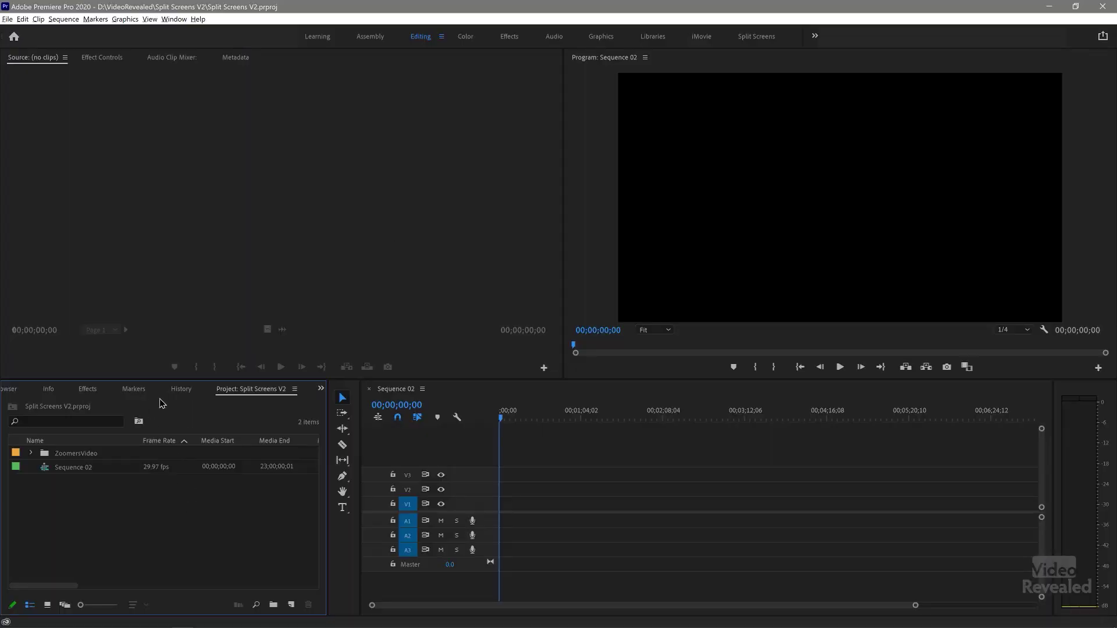
Import Split Screens v2-15.prproj from the Media Browser as a whole project
click(12, 389)
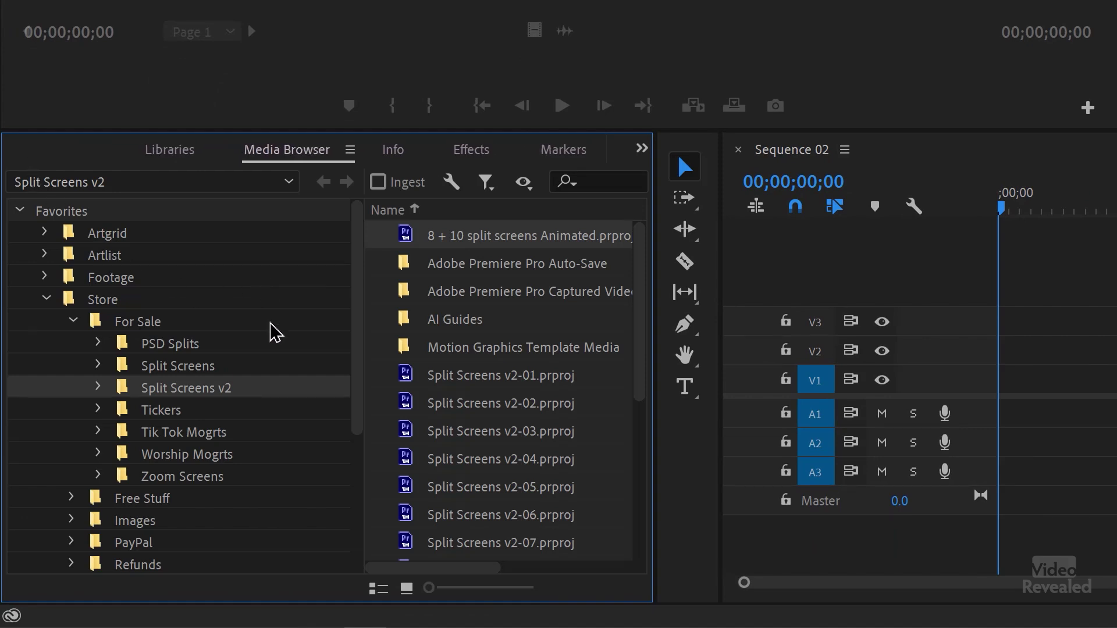
scroll(464, 385, down, 5)
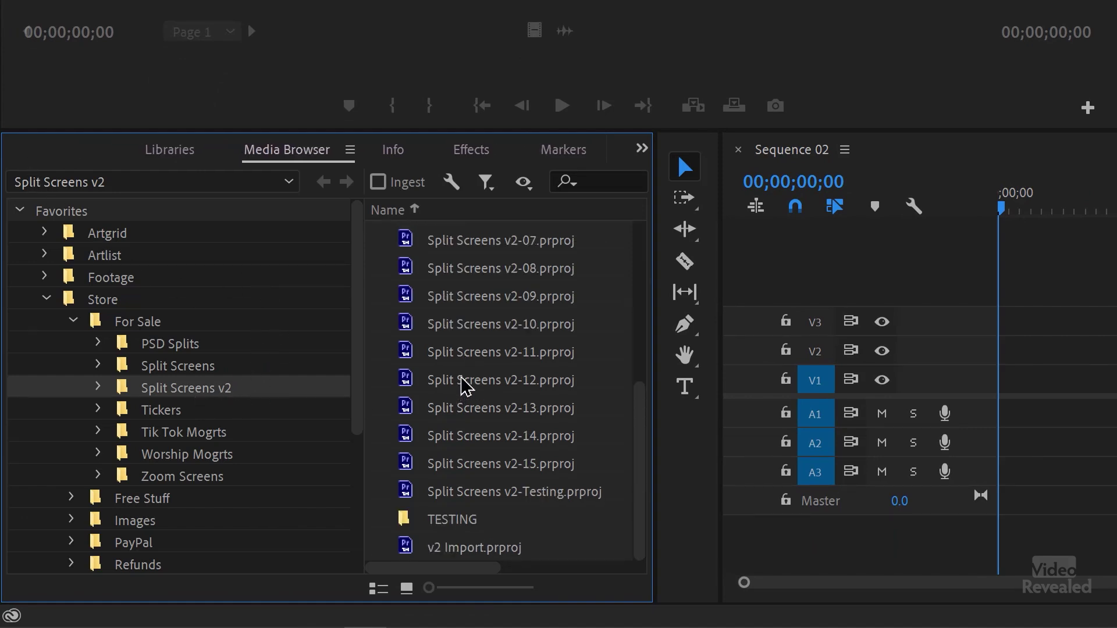
click(479, 467)
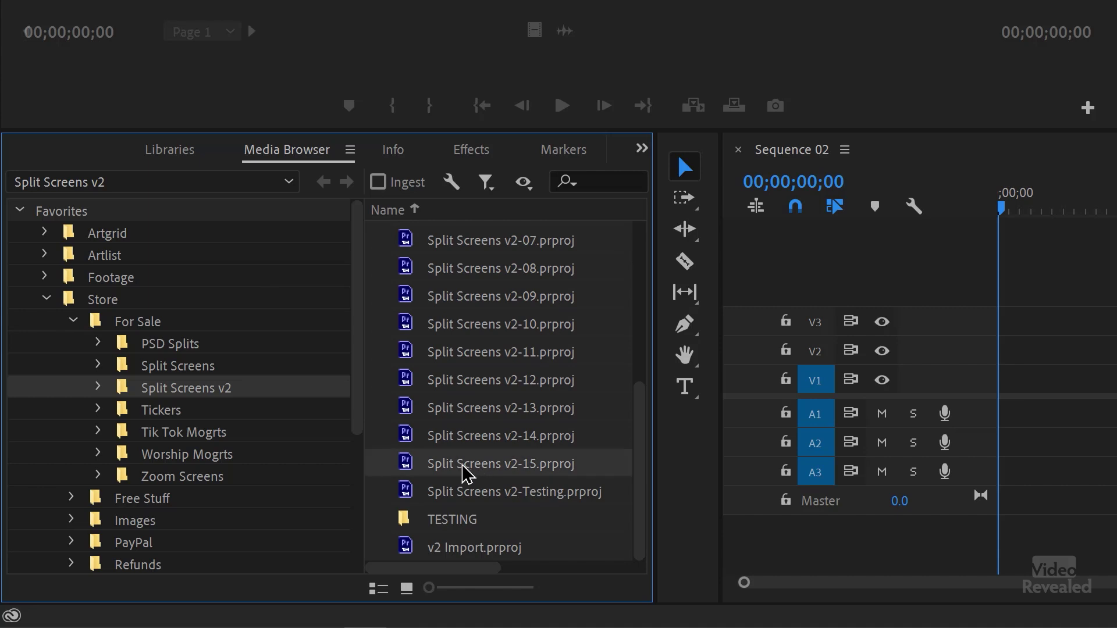
right_click(464, 467)
click(497, 499)
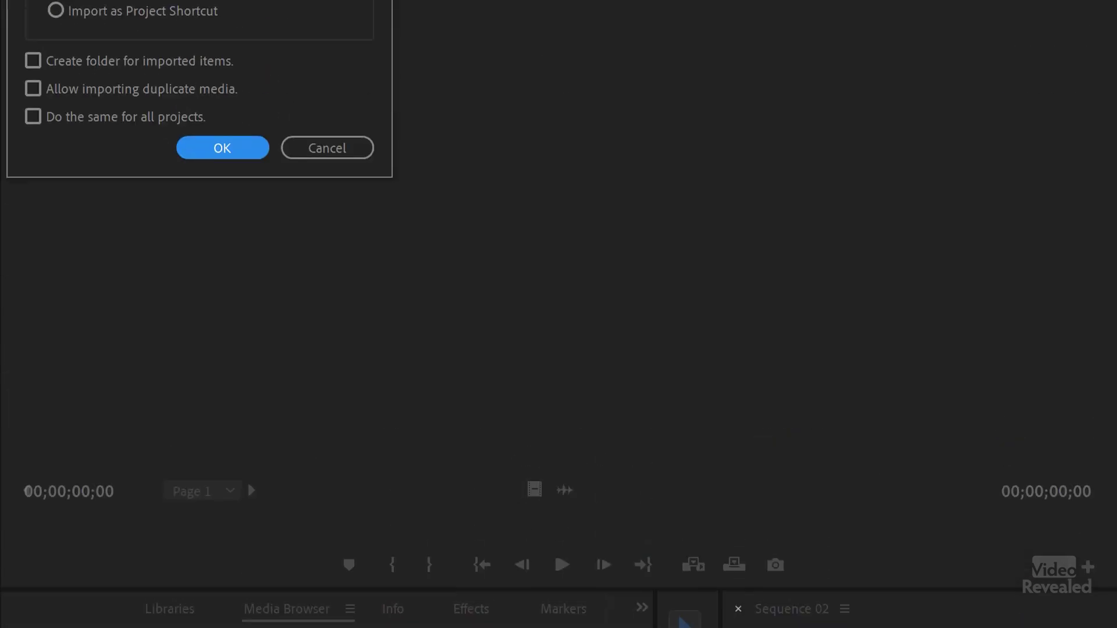
click(205, 319)
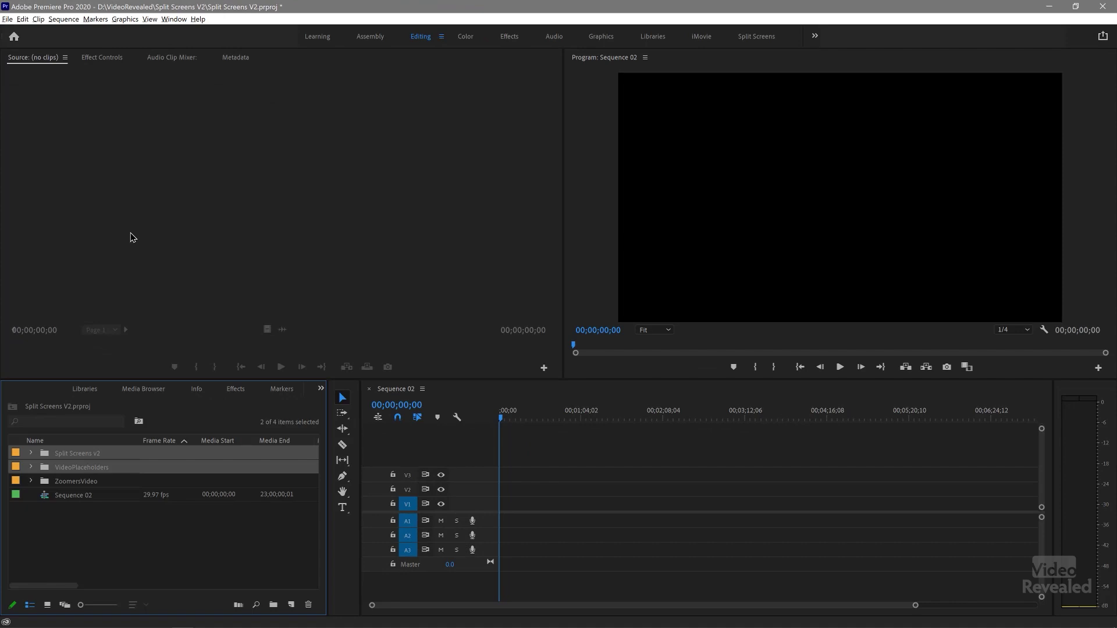
Open the VideoPlaceholders bin in icon view to browse the numbered placeholder clips, then close it
click(32, 522)
click(30, 467)
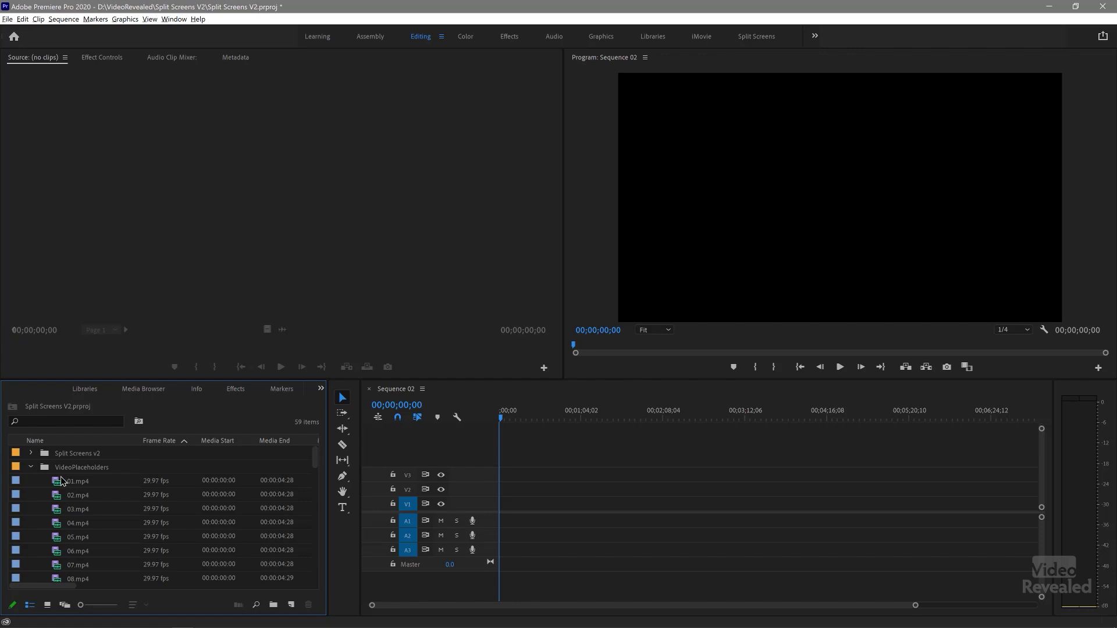
double_click(49, 470)
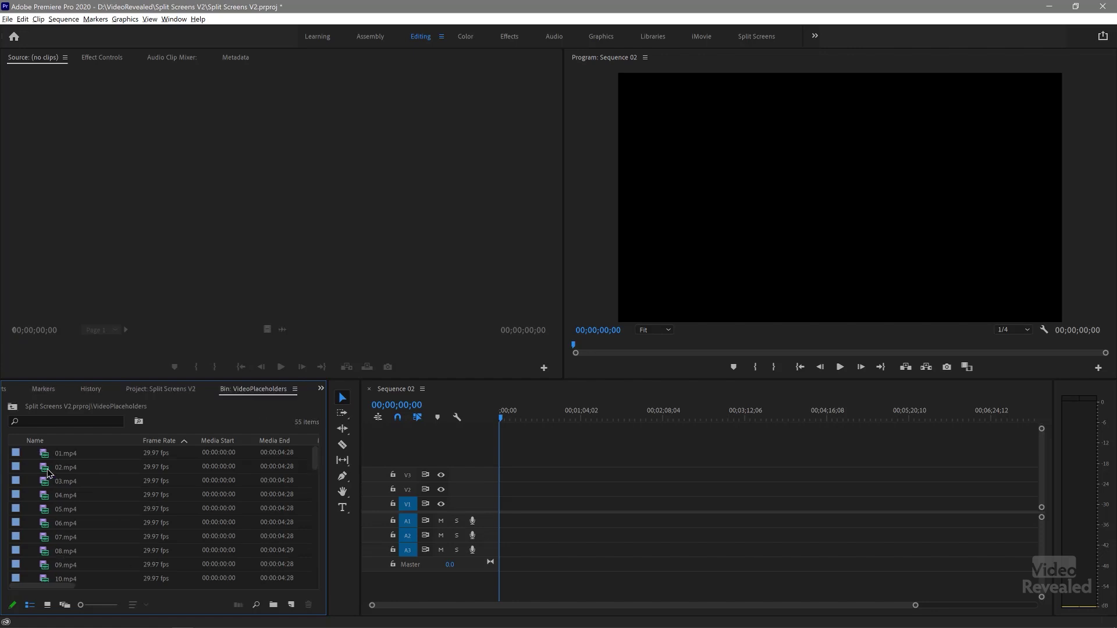
click(47, 605)
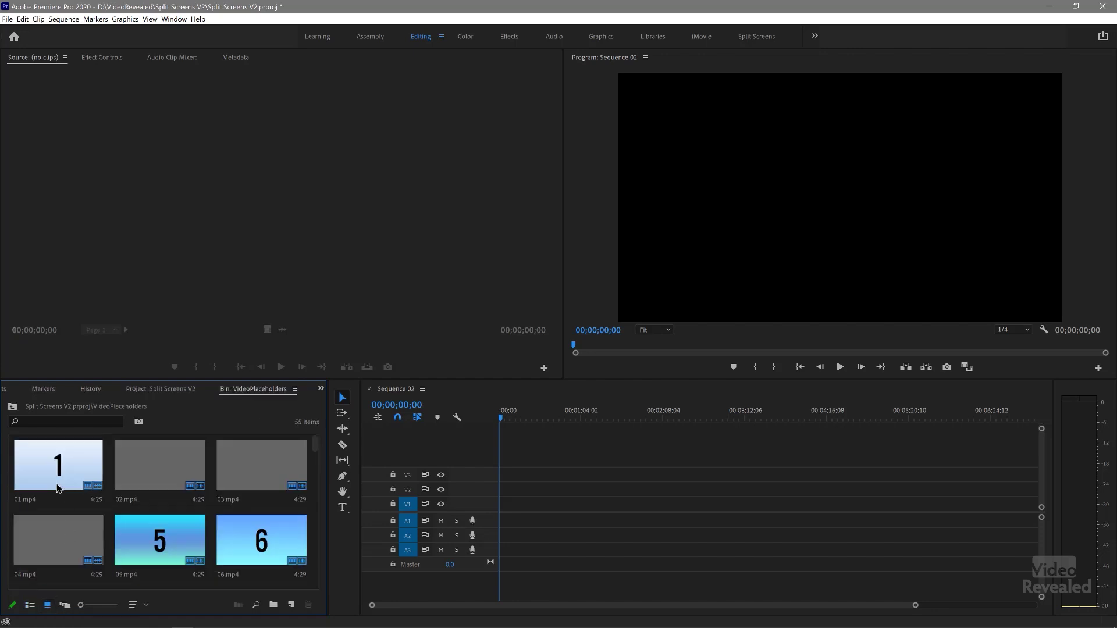
scroll(148, 485, down, 6)
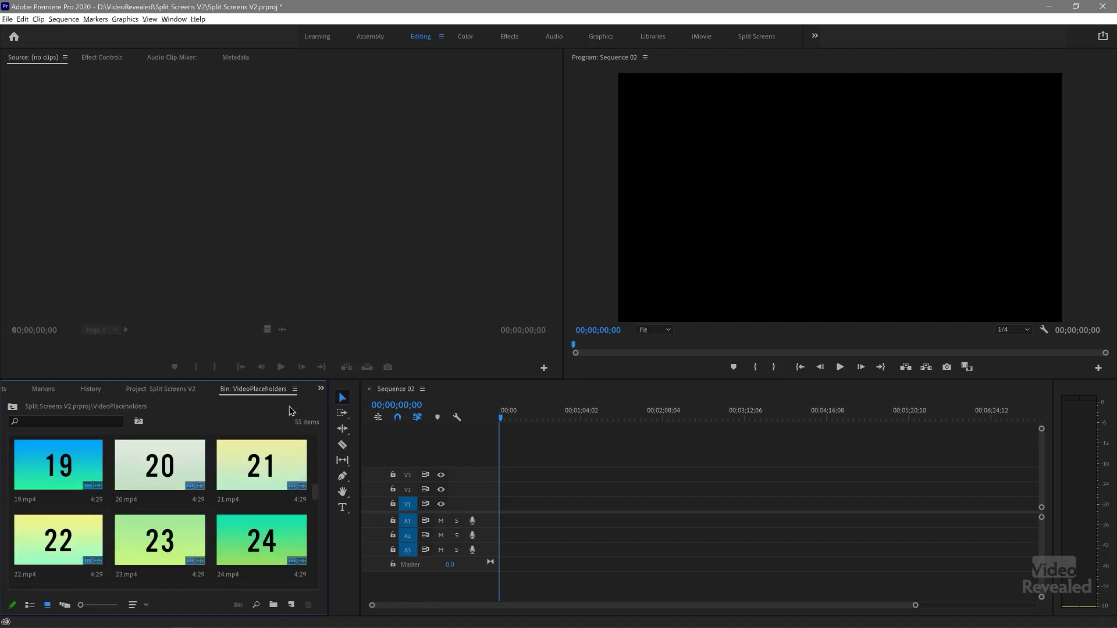
click(295, 389)
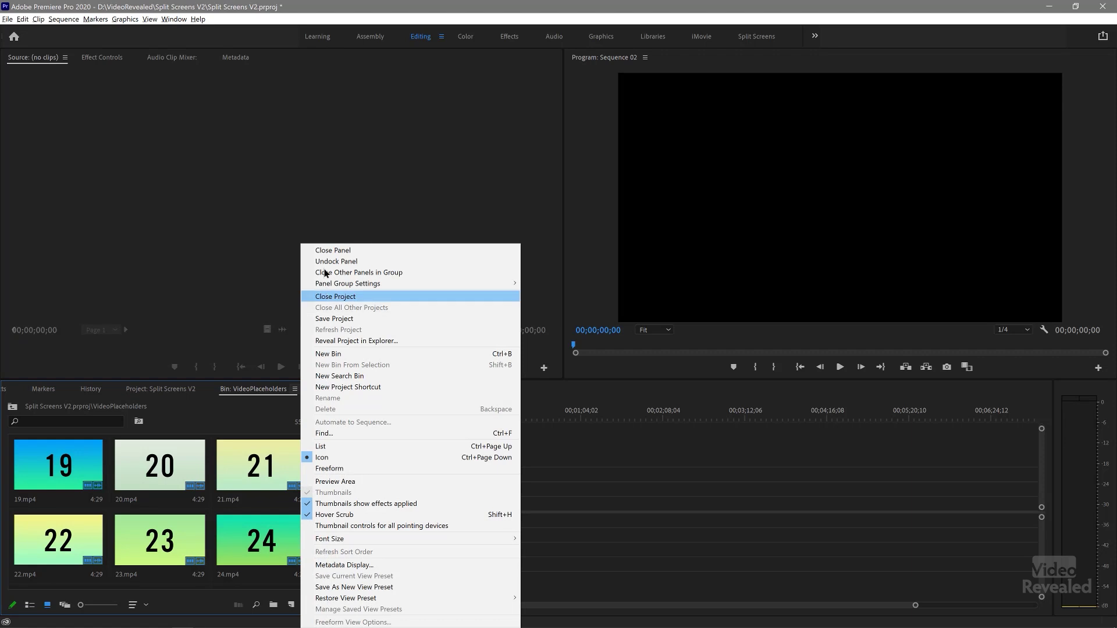
click(327, 250)
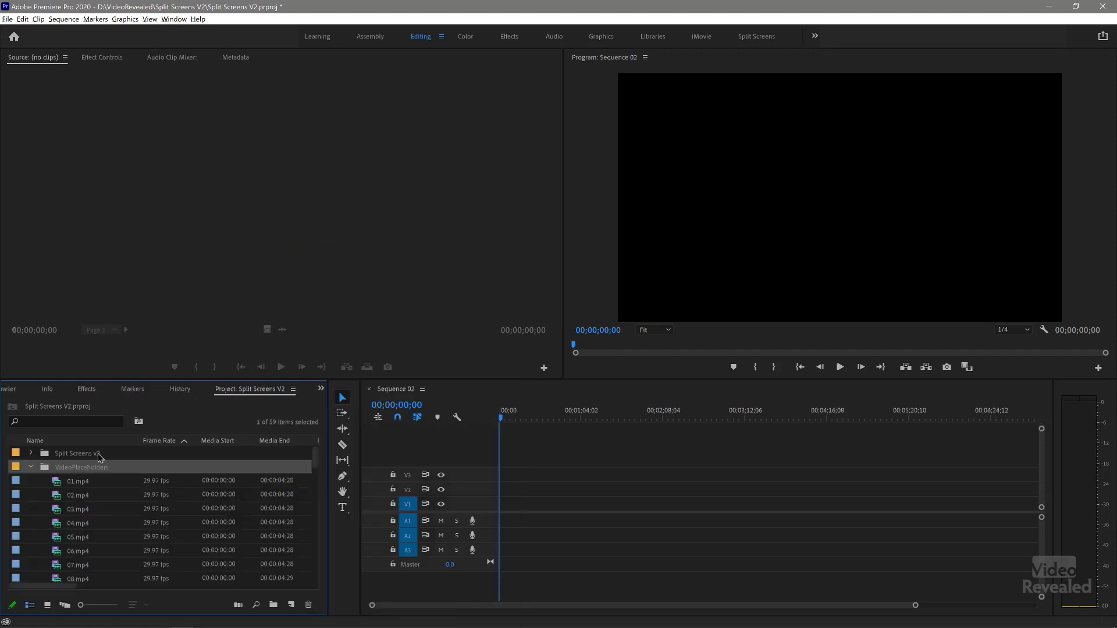
Collapse VideoPlaceholders and open the Split Screens v2 bin in its own panel
click(32, 468)
click(30, 454)
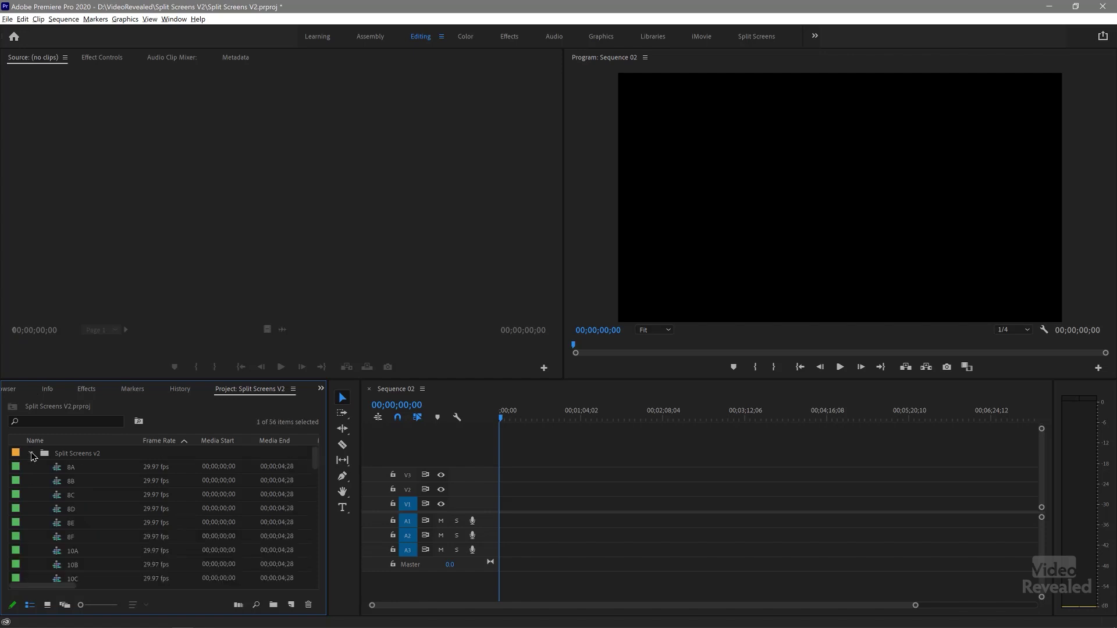
double_click(46, 457)
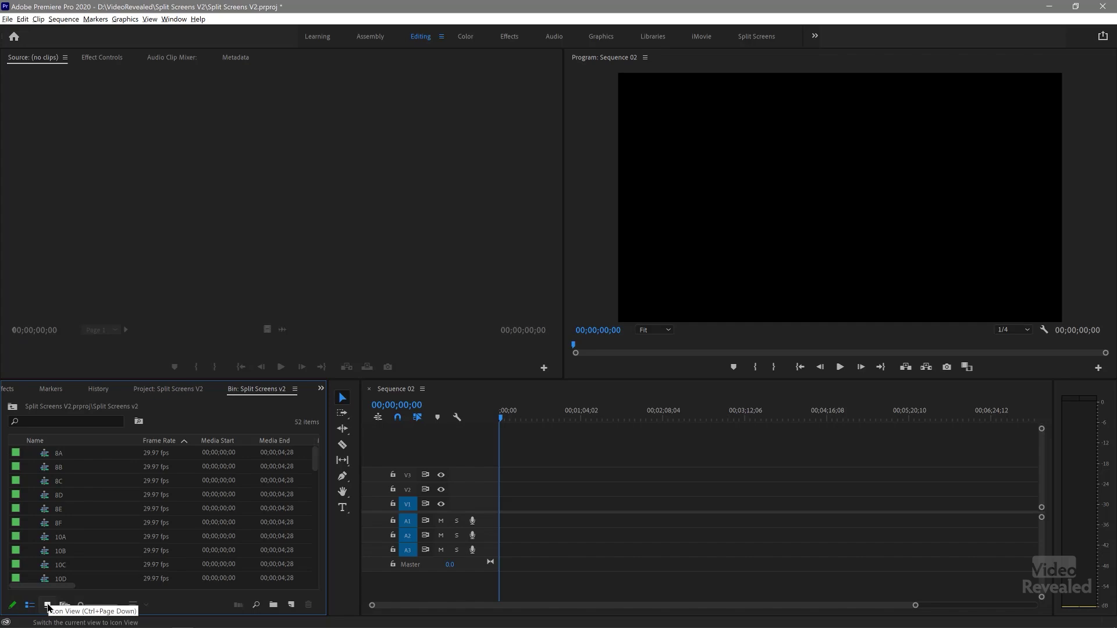
Display the 52 Split Screens v2 templates as thumbnails in a maximized panel, sorted by Name
click(47, 606)
key(grave)
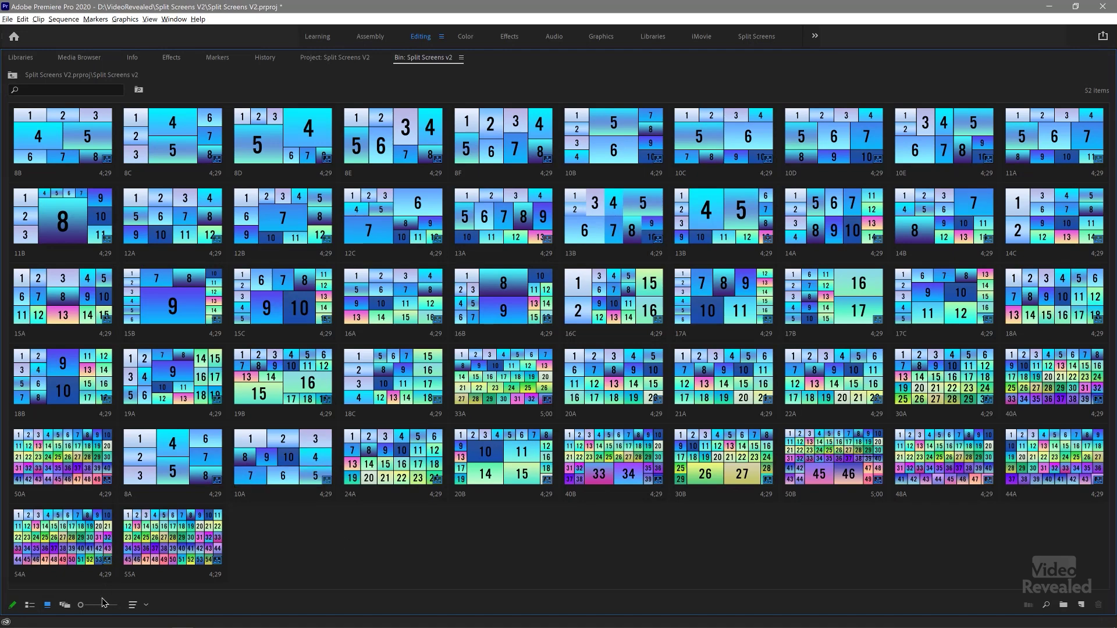
click(133, 605)
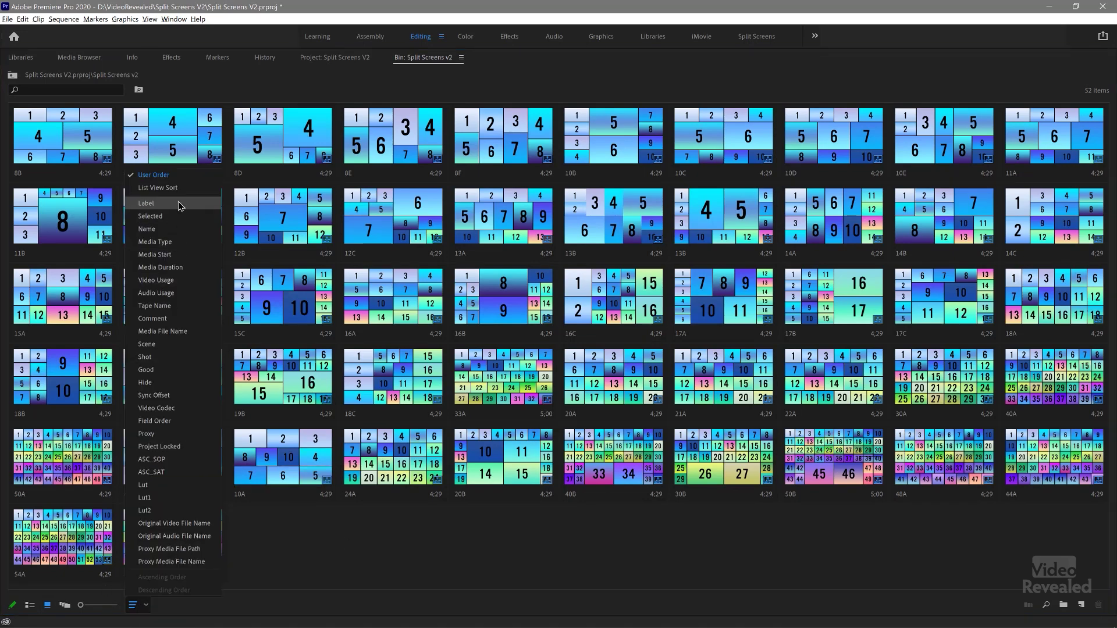
click(169, 228)
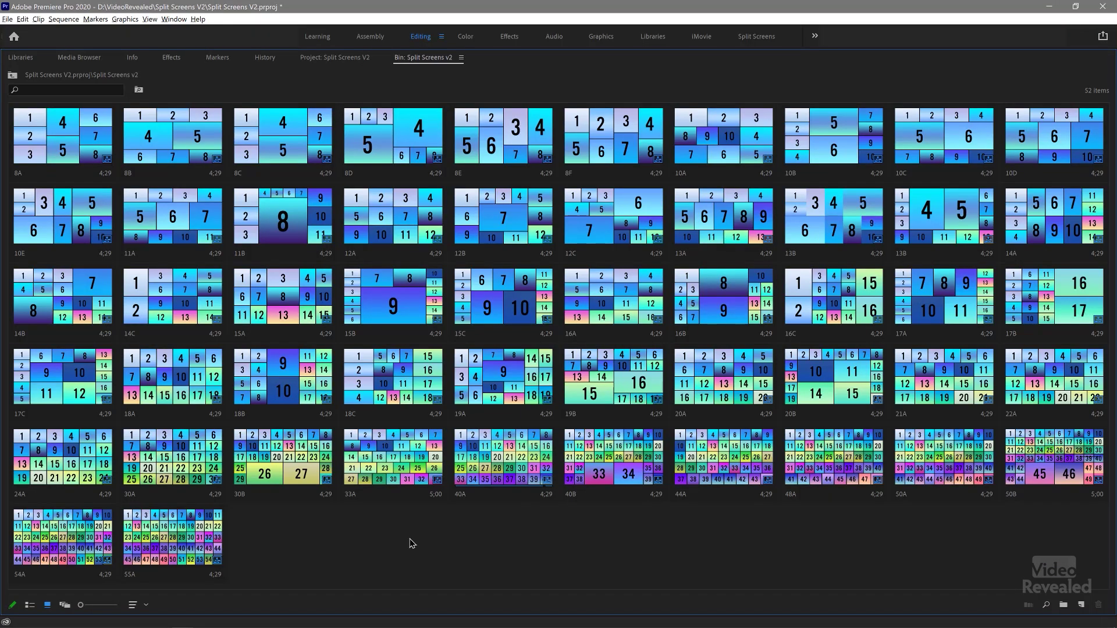
Restore the normal layout, toggle 'Insert sequences as nests' in the timeline, and select template 10B
key(grave)
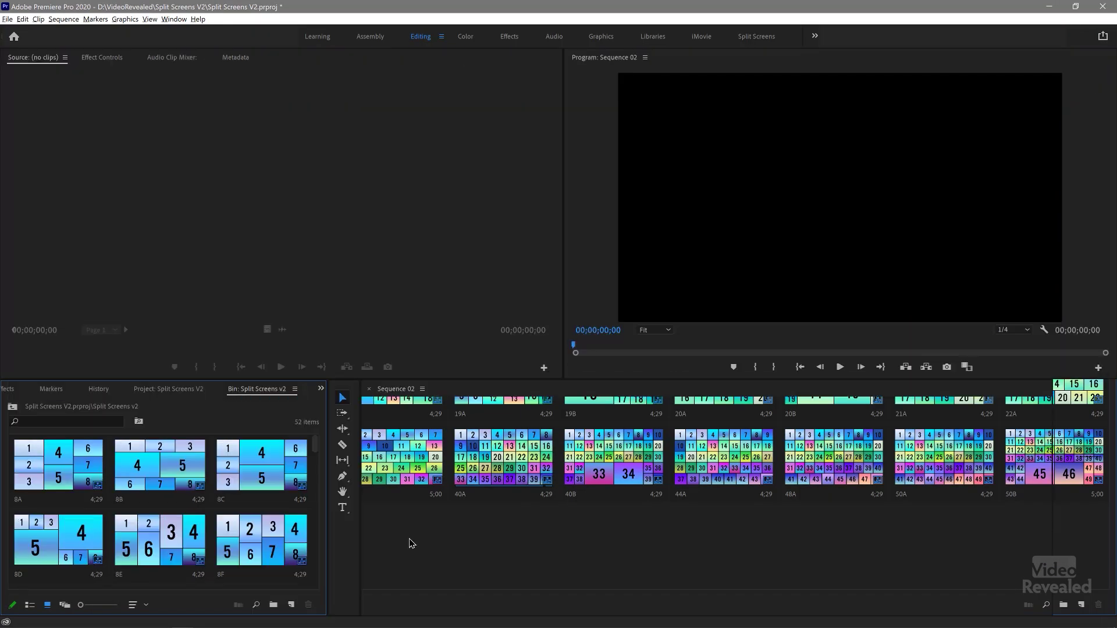
scroll(198, 484, down, 4)
scroll(197, 483, down, 1)
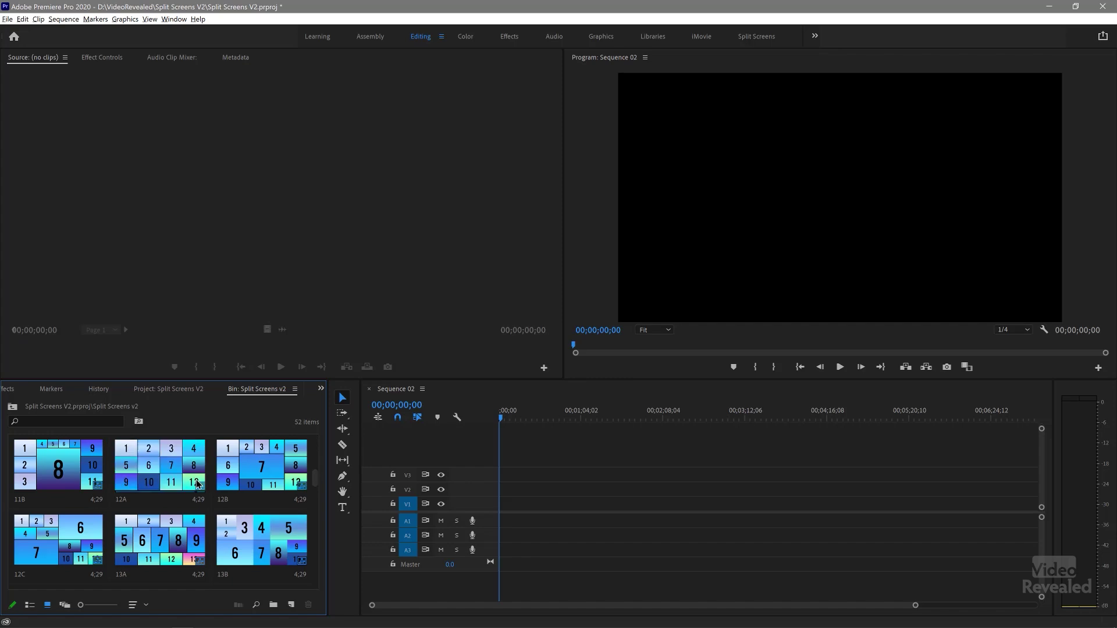
scroll(197, 484, up, 1)
scroll(197, 483, up, 1)
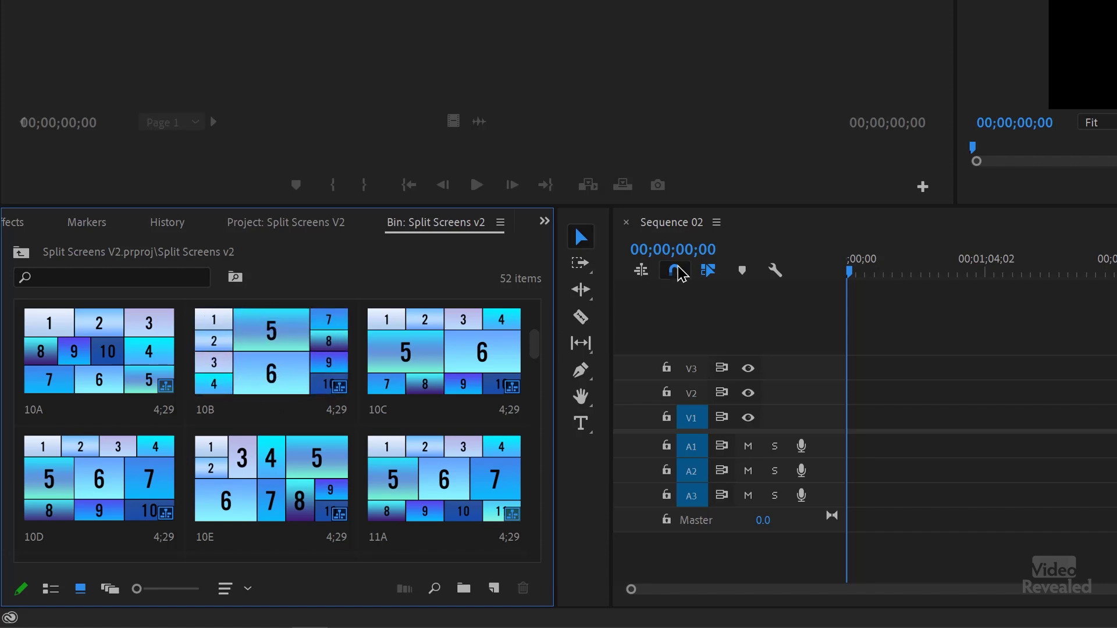
click(642, 272)
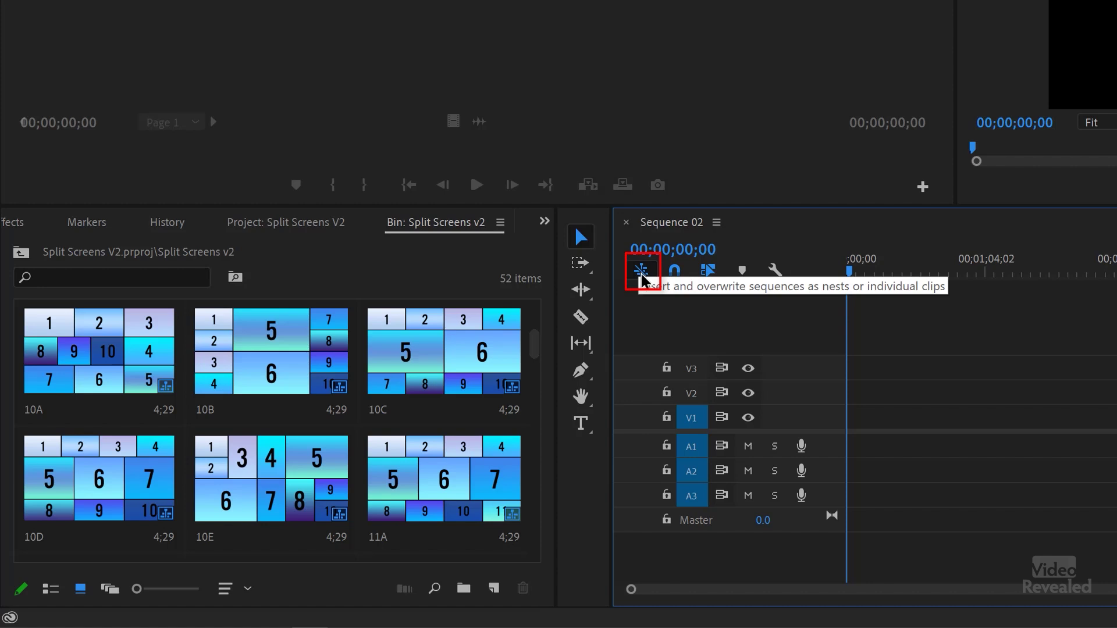
click(286, 368)
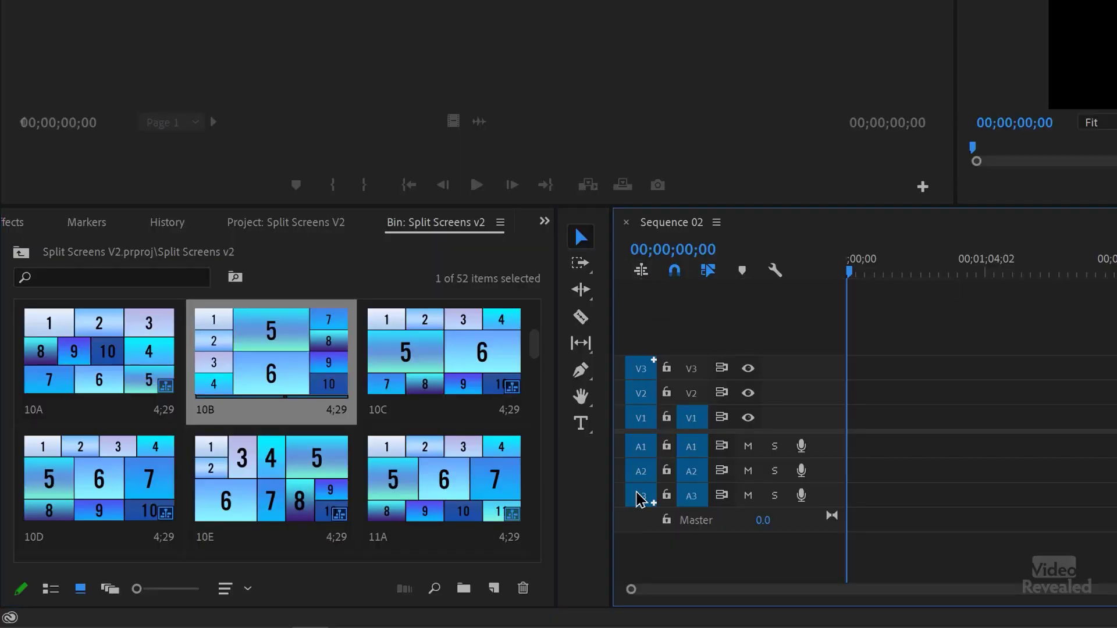
Place template 10B at the start of Sequence 02 and play it back
drag(271, 389, 831, 435)
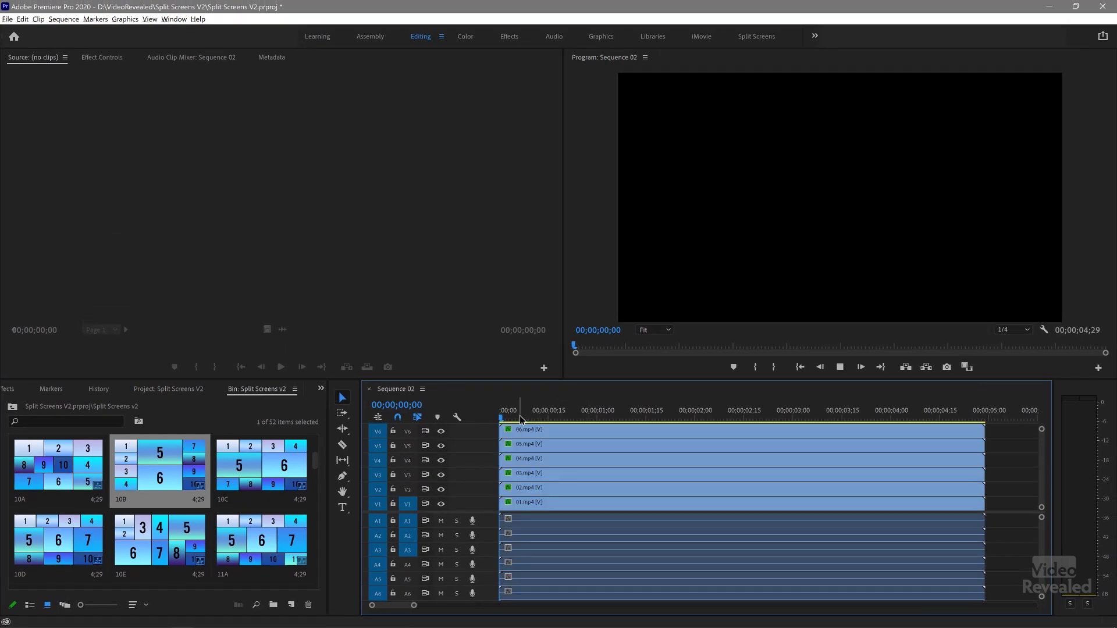
key(space)
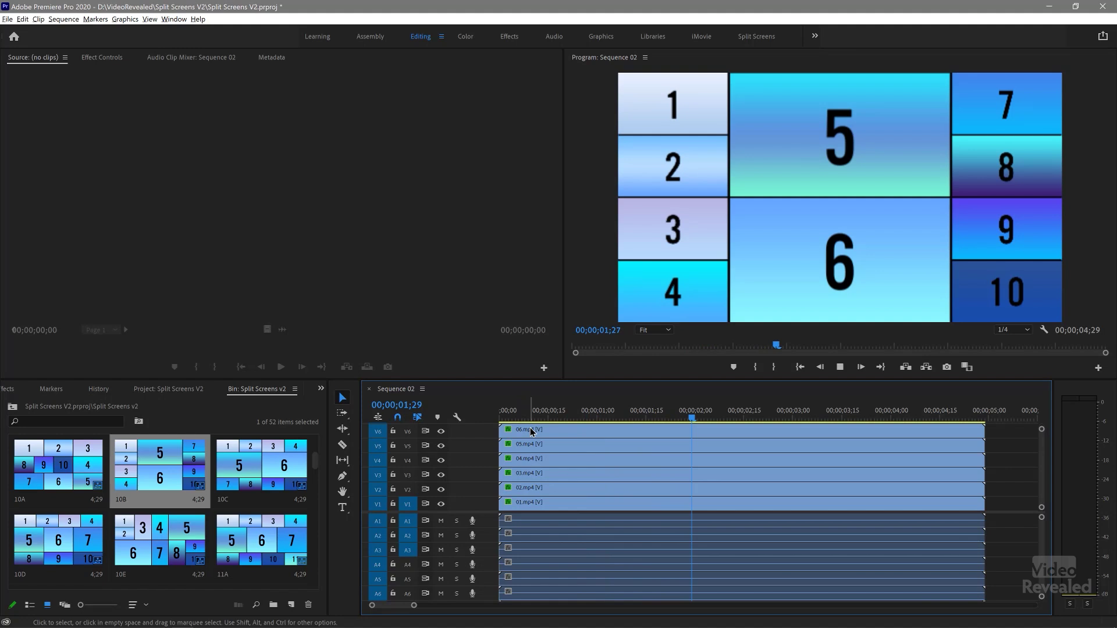
key(space)
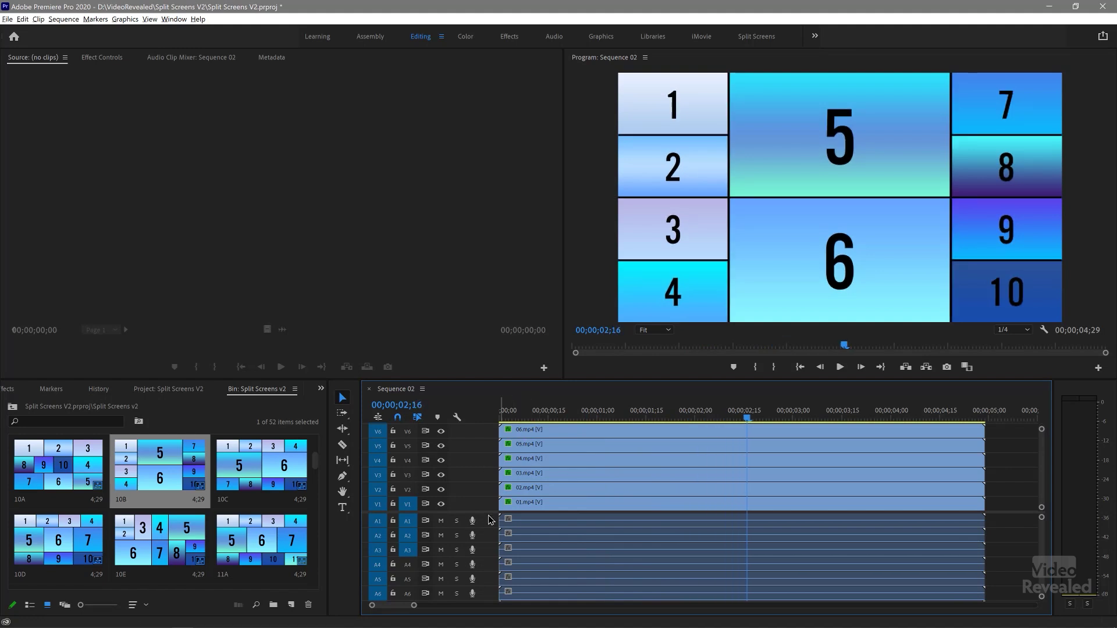
Reveal the Graphic layer on V11 and scrub to where the full 10-panel layout shows
drag(488, 512, 488, 573)
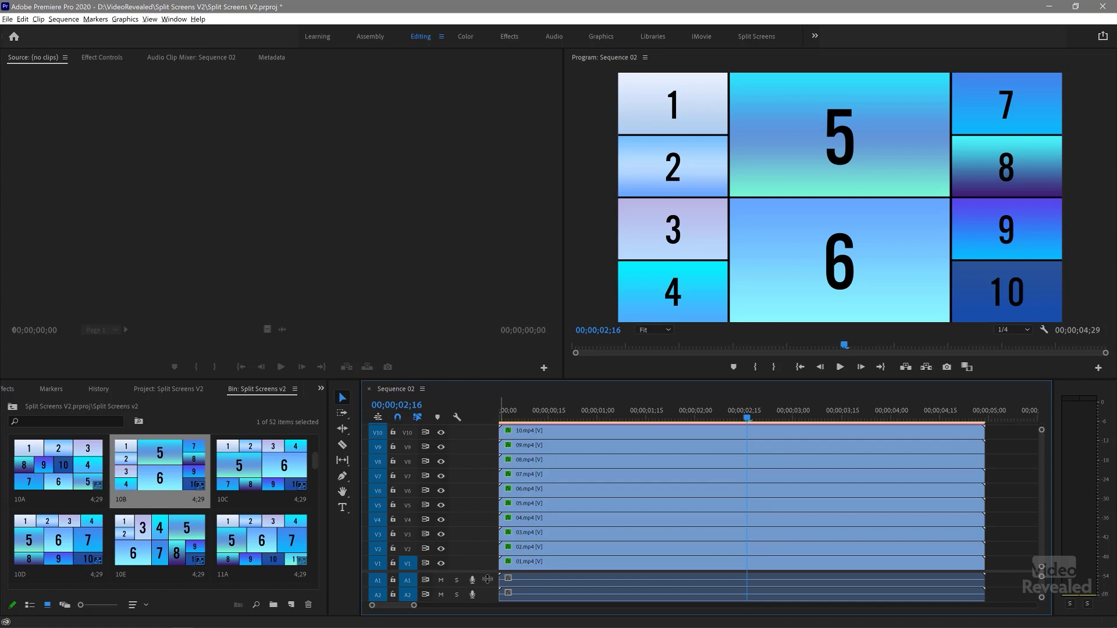
key(ctrl+z)
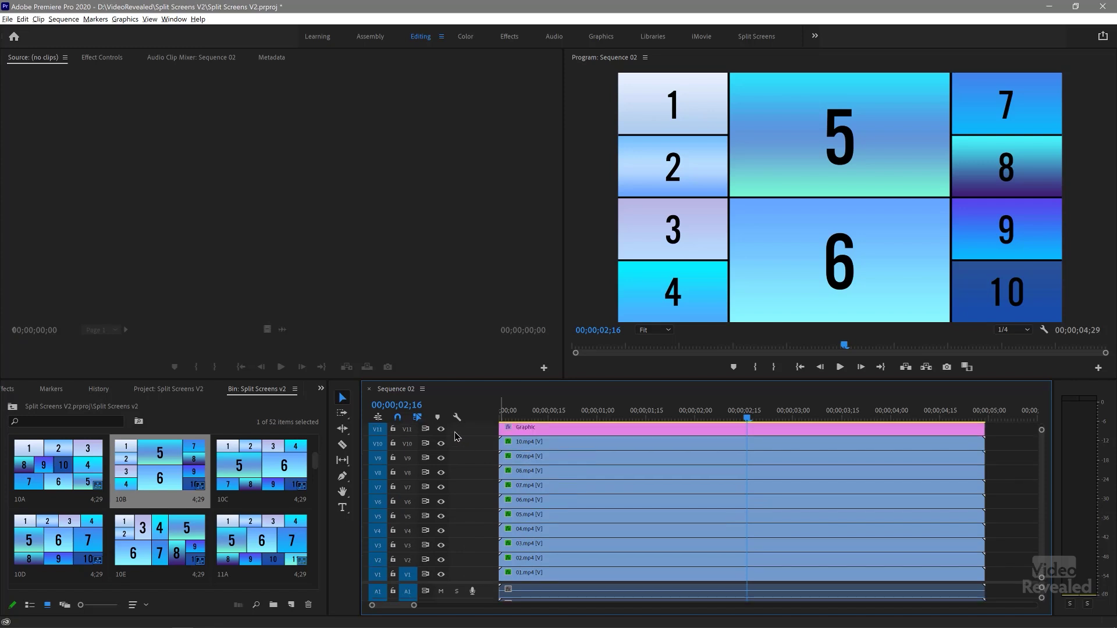
click(528, 414)
drag(514, 416, 490, 417)
drag(522, 415, 673, 431)
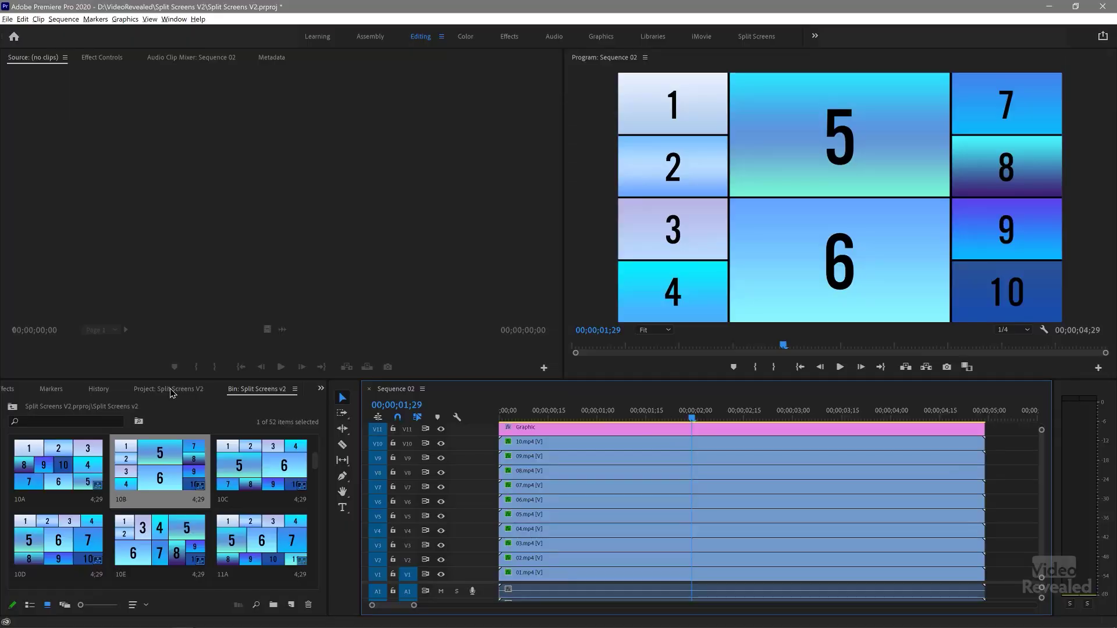
click(173, 389)
click(31, 454)
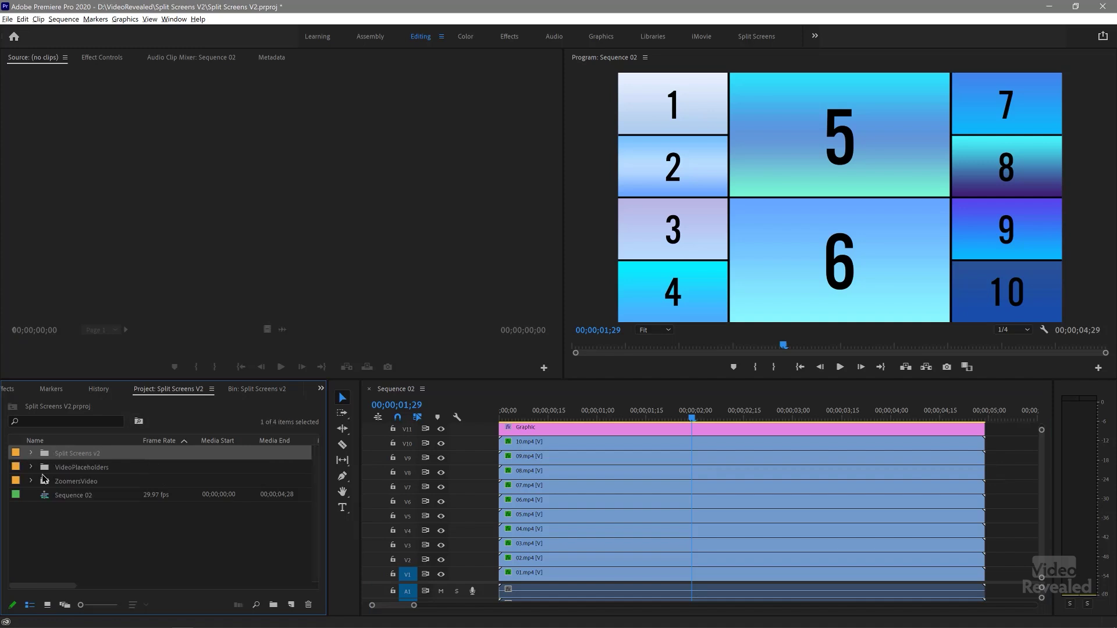
click(31, 481)
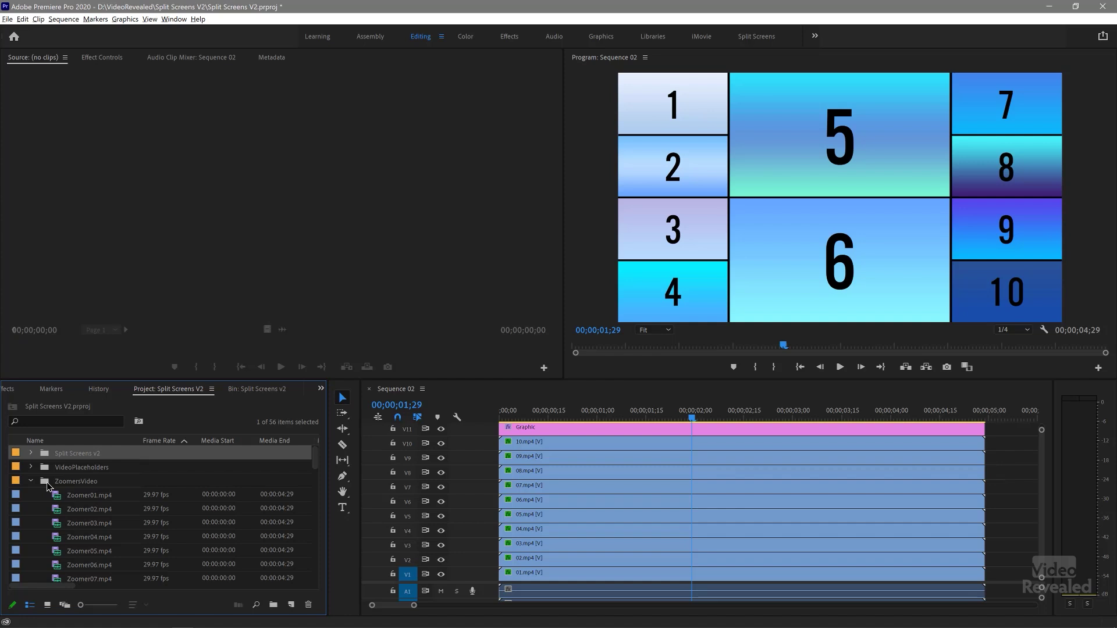
double_click(47, 482)
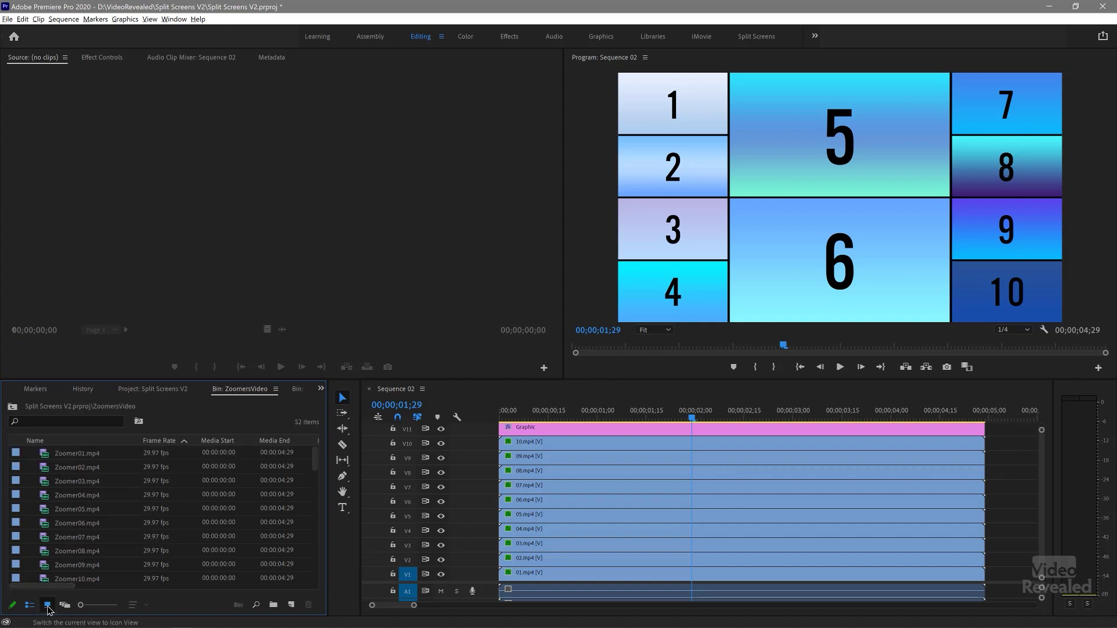
click(48, 606)
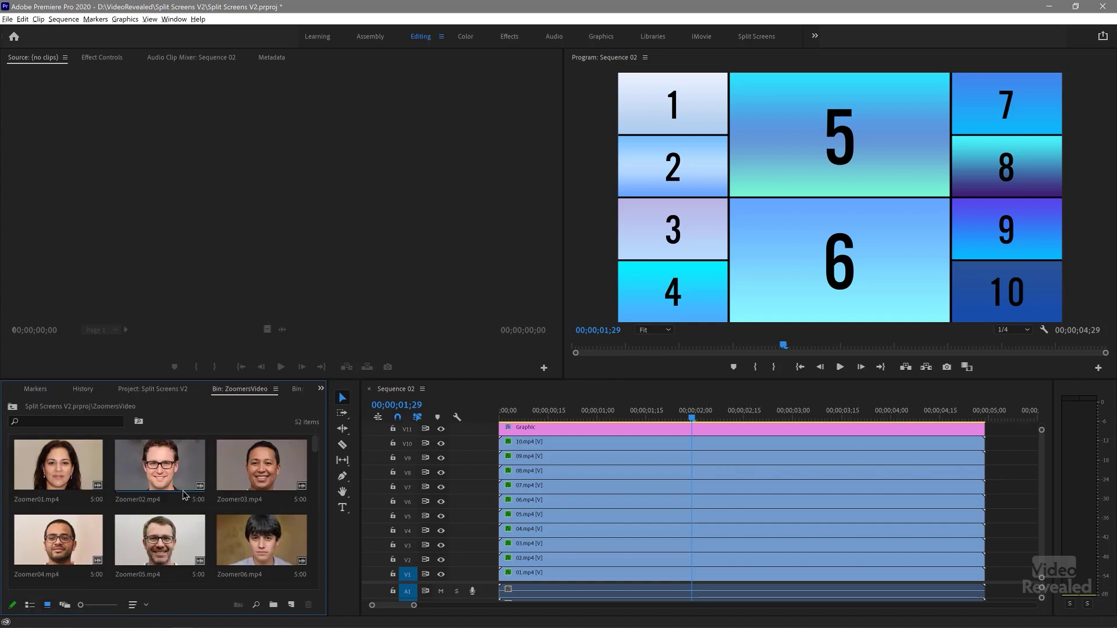
scroll(184, 495, down, 2)
scroll(184, 495, down, 1)
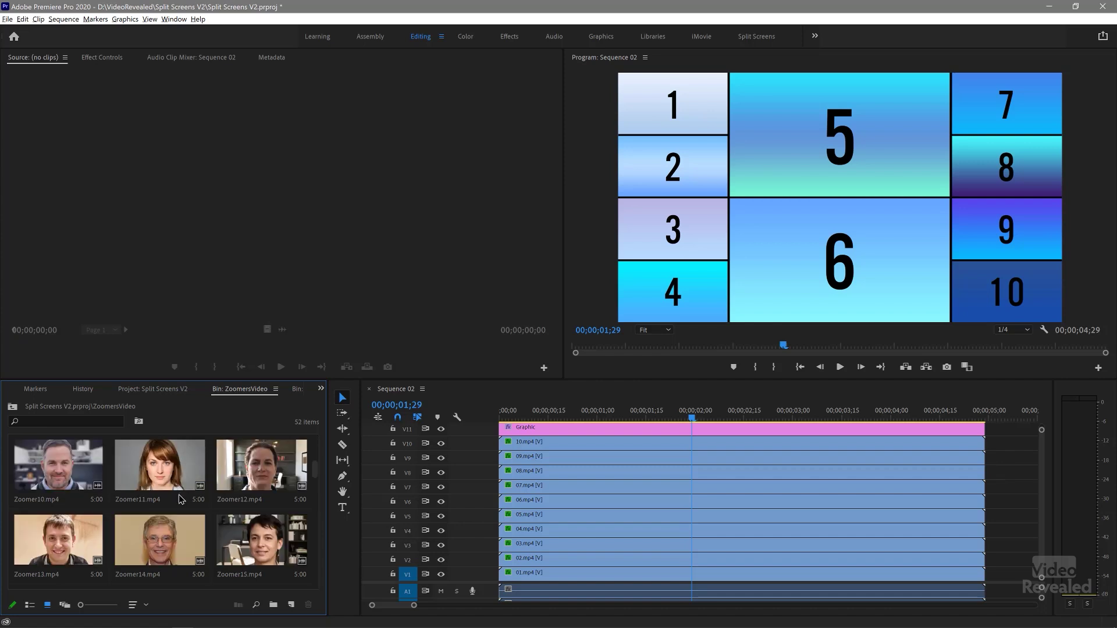
scroll(181, 499, down, 1)
scroll(180, 499, down, 4)
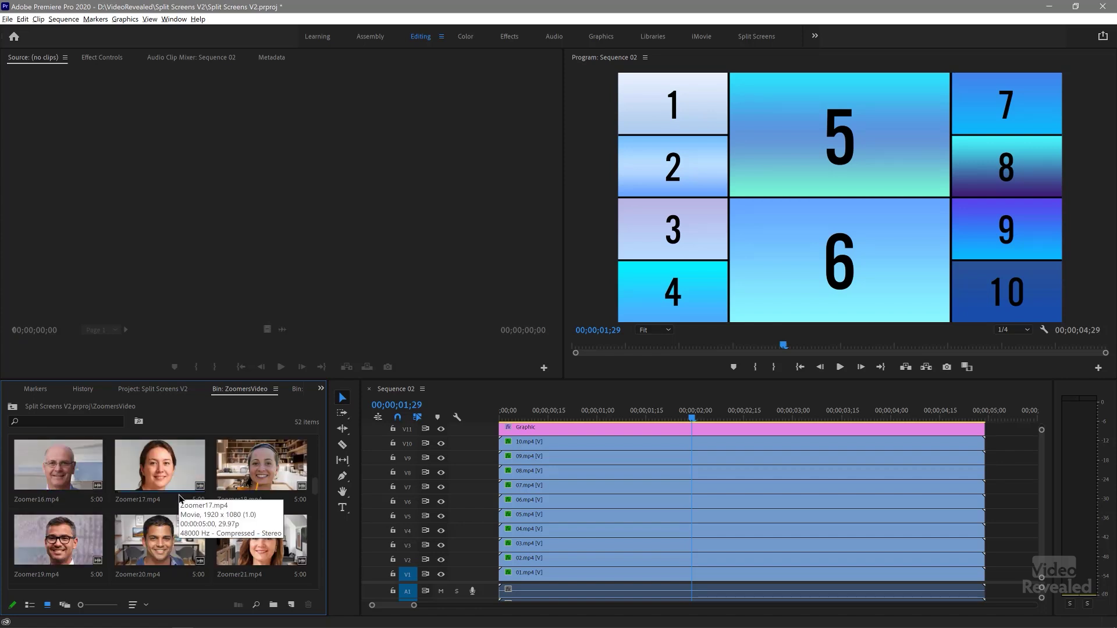
scroll(181, 498, down, 4)
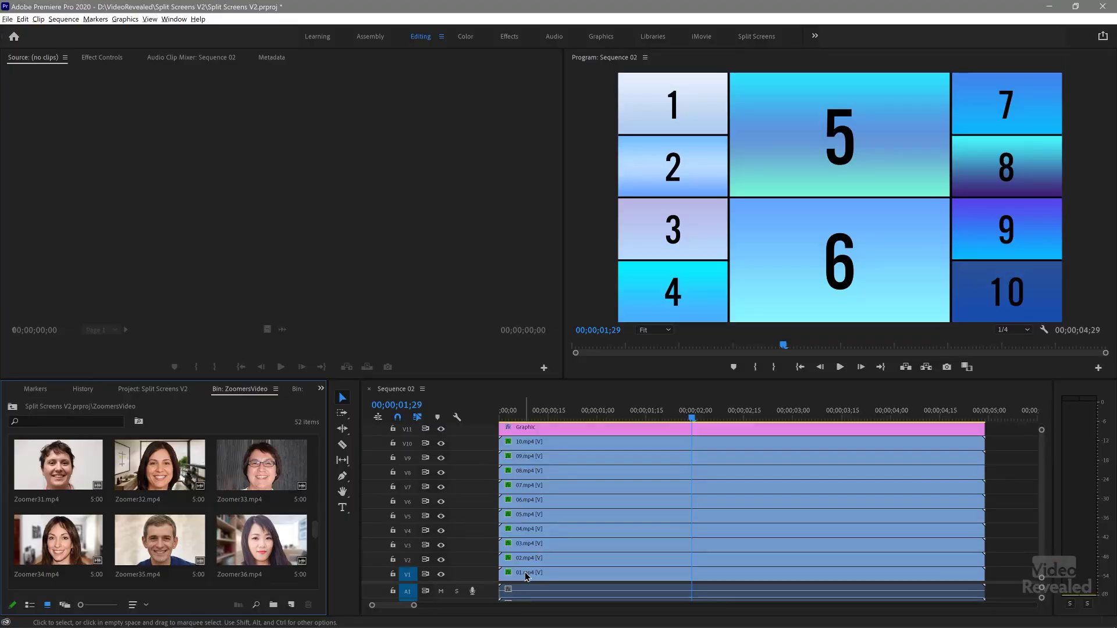
click(525, 571)
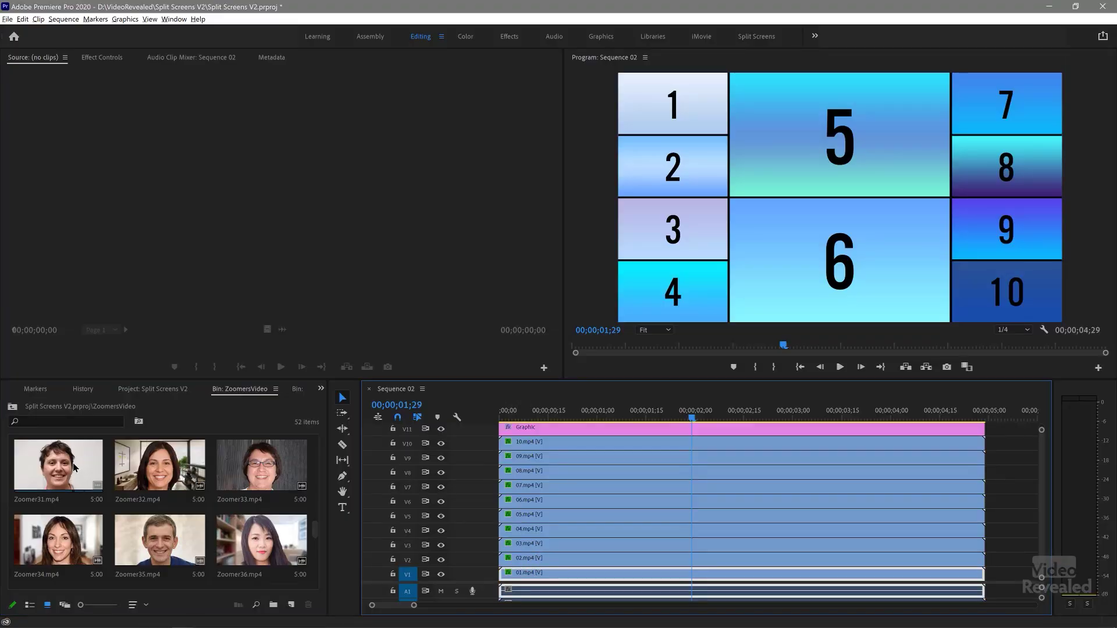
Replace placeholders 01–05.mp4 on V1–V5 with Zoomer31–Zoomer35.mp4 respectively
drag(71, 465, 518, 575)
drag(160, 465, 523, 558)
drag(262, 465, 492, 535)
drag(72, 532, 525, 531)
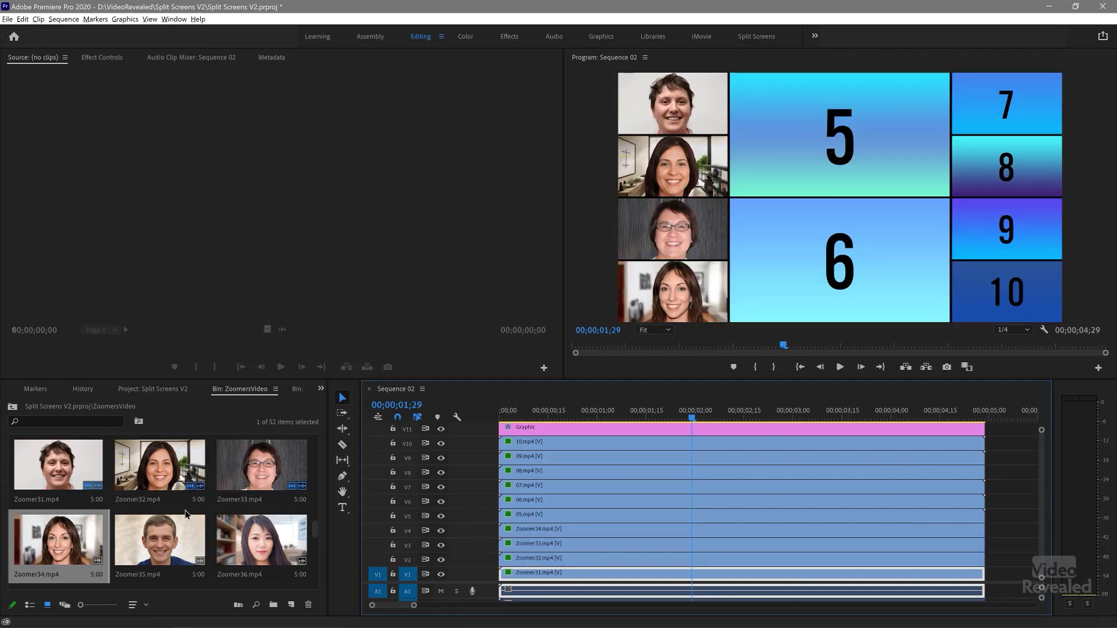
drag(172, 542, 514, 516)
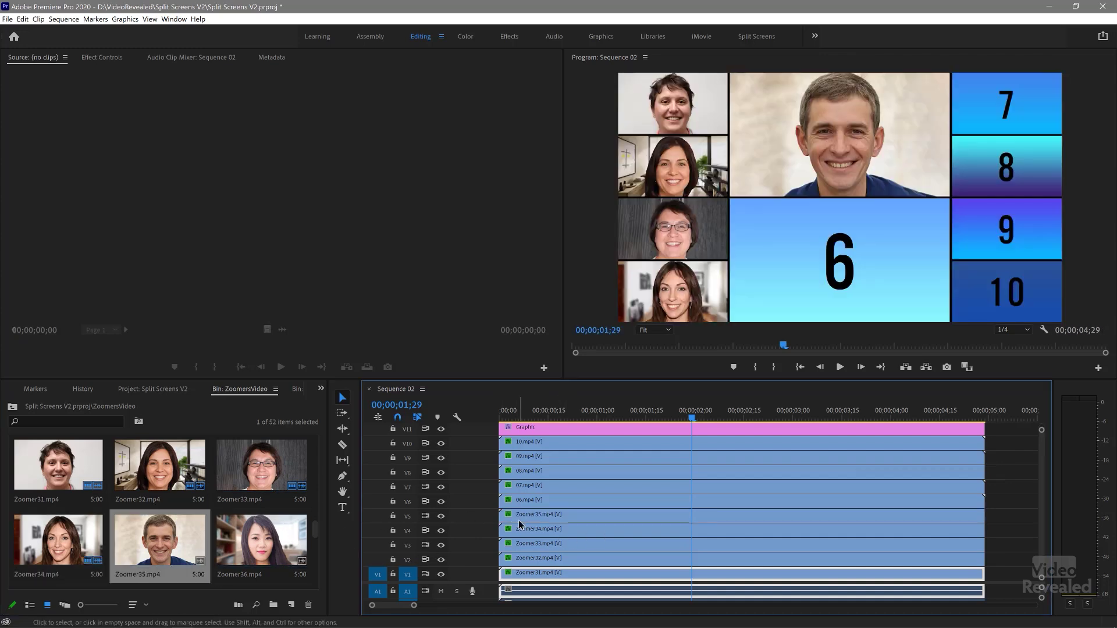
Load Zoomer36 in the Source Monitor and replace 06.mp4 on V6 with it via Replace With Clip > From Source Monitor
double_click(263, 542)
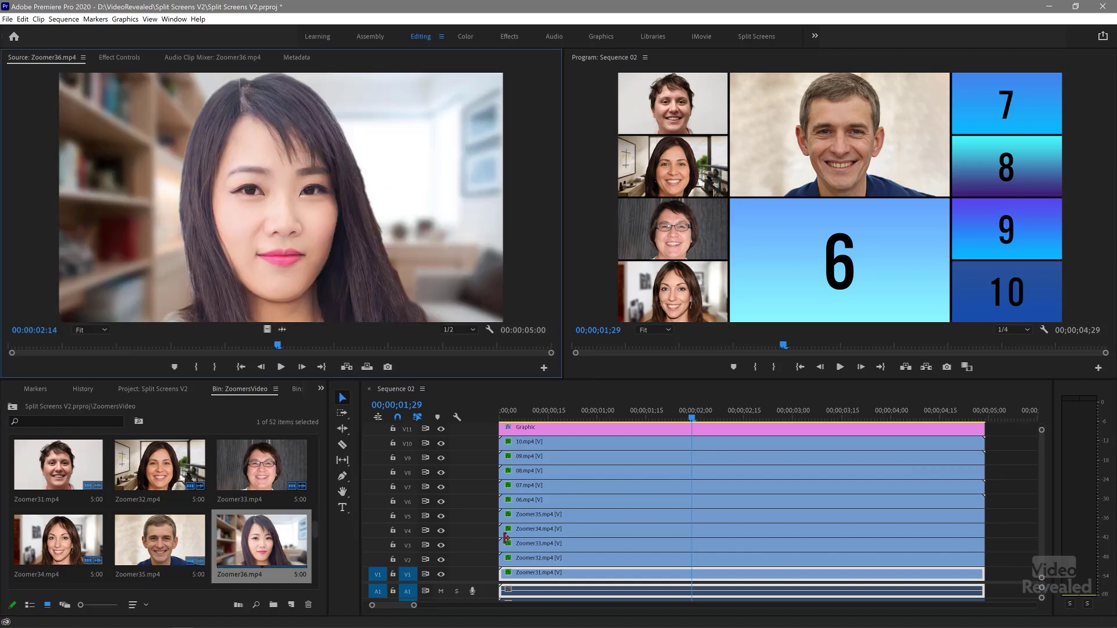
click(556, 503)
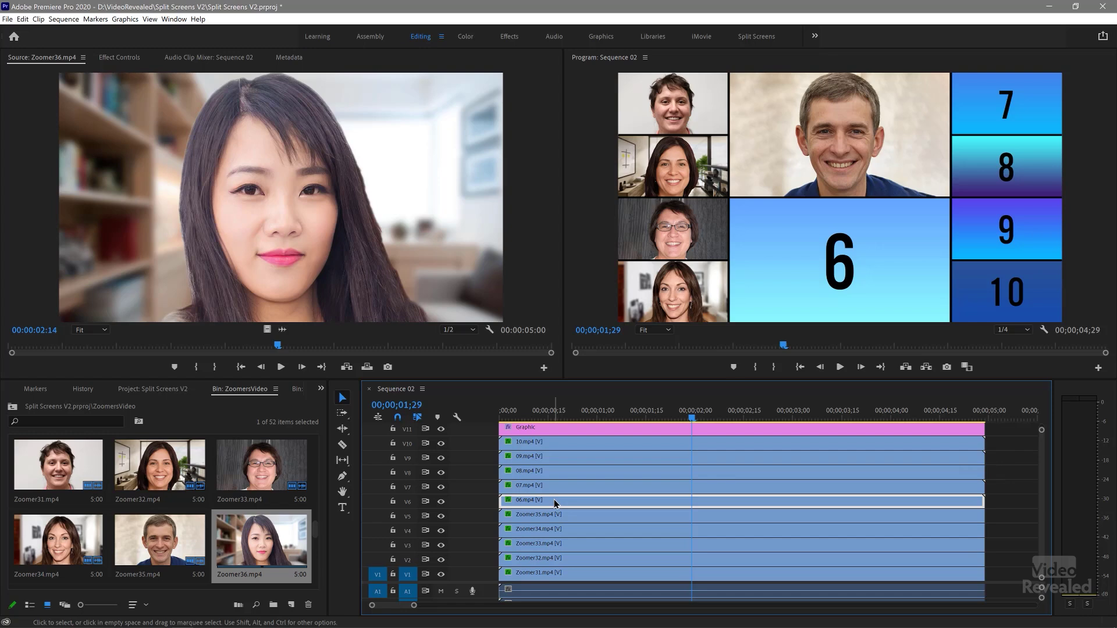
right_click(556, 503)
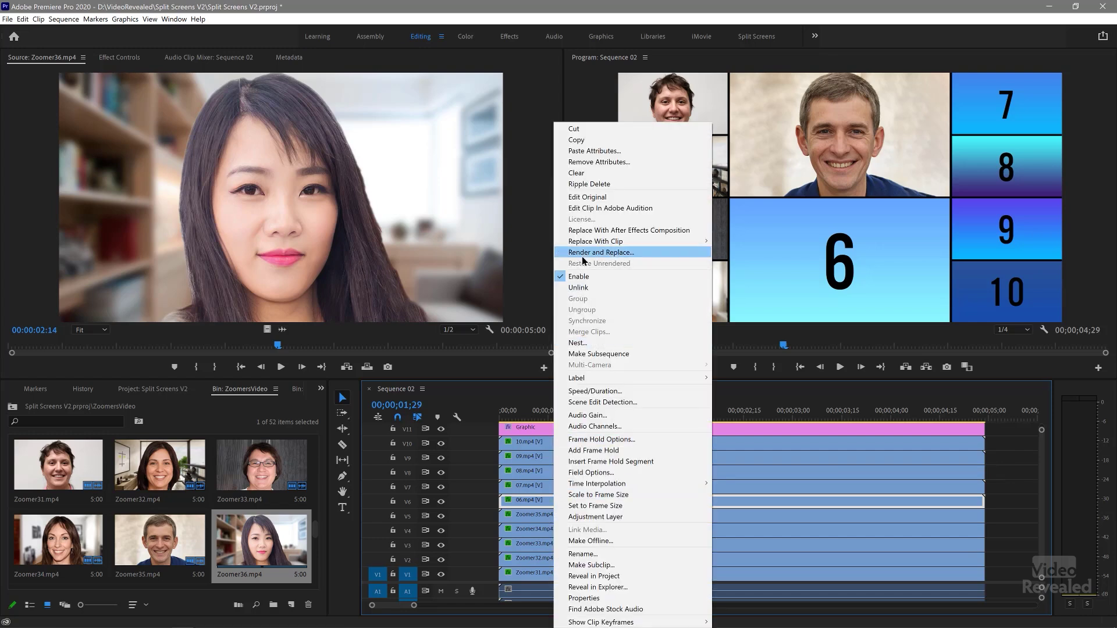
mouse_move(601, 244)
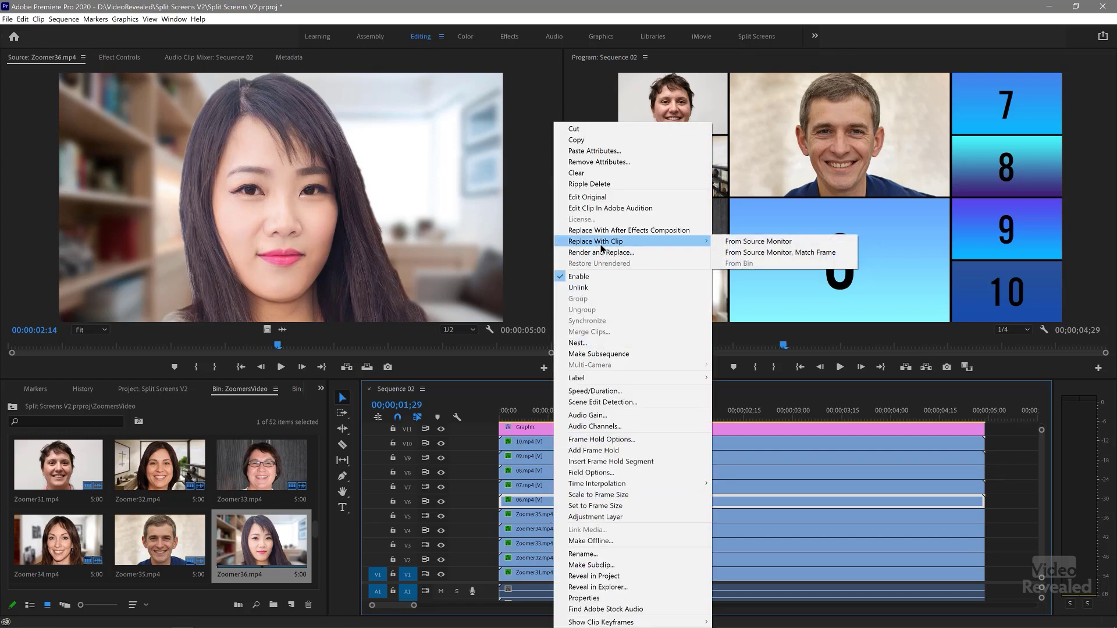
click(781, 242)
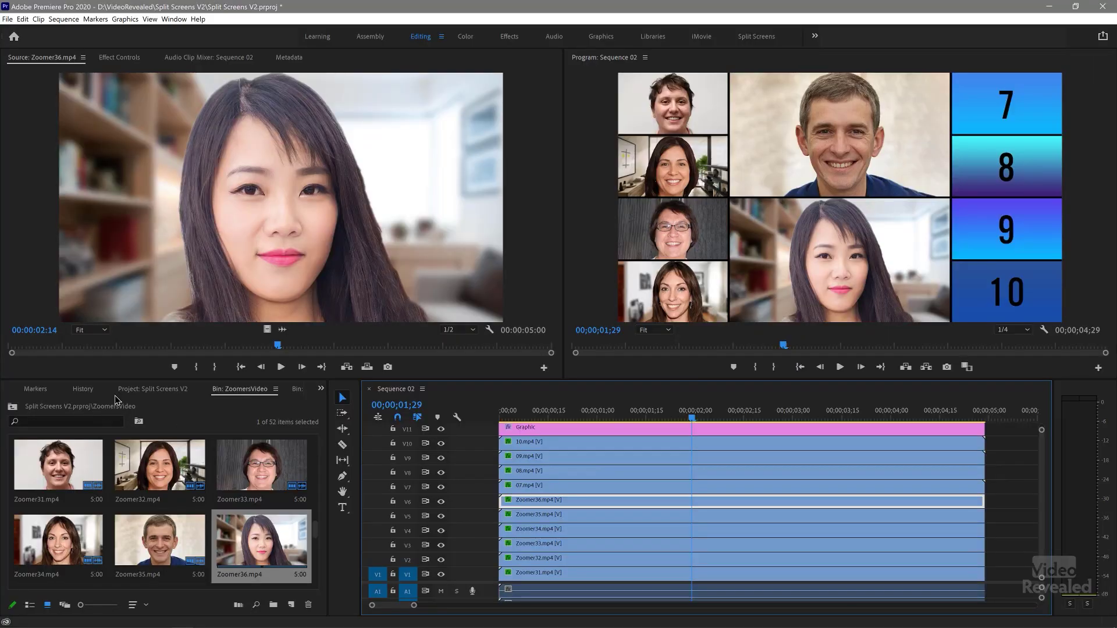
click(546, 484)
scroll(125, 526, down, 3)
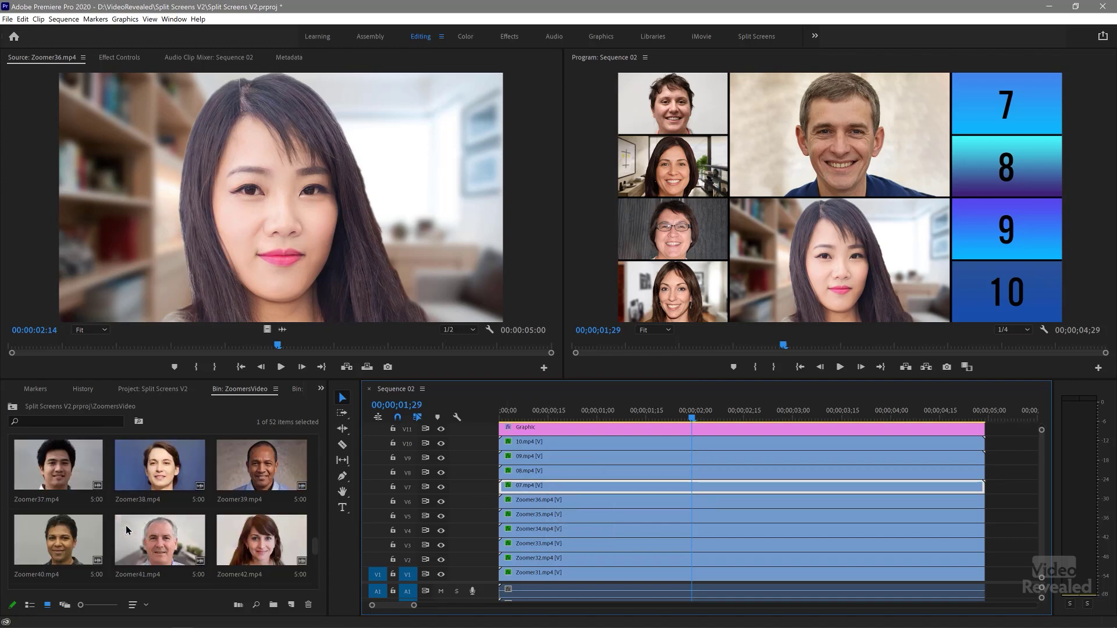
click(250, 465)
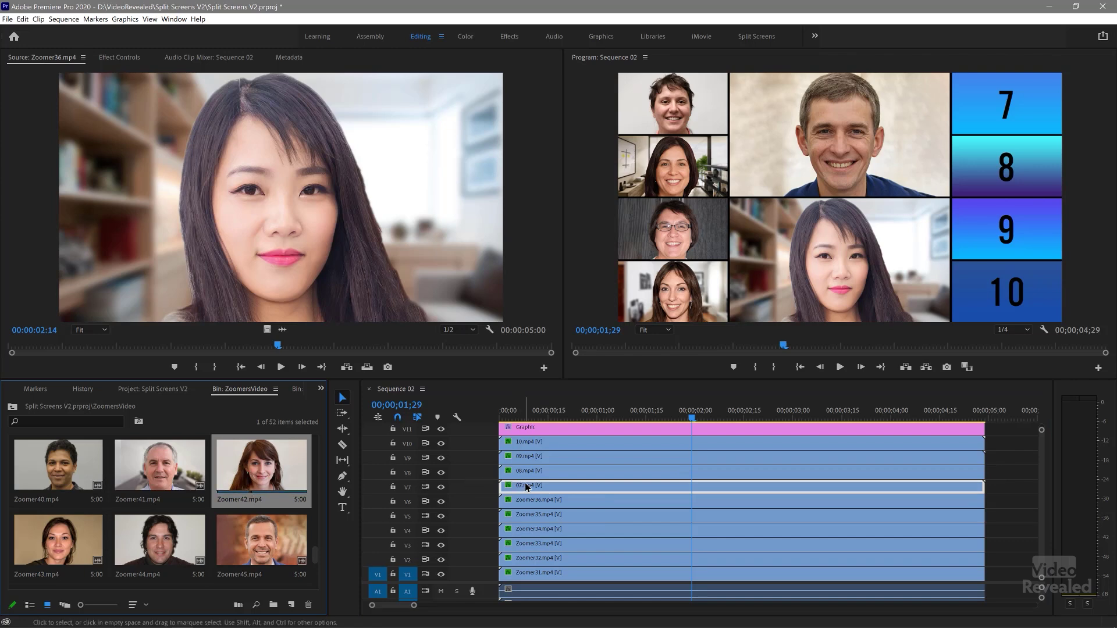
right_click(552, 487)
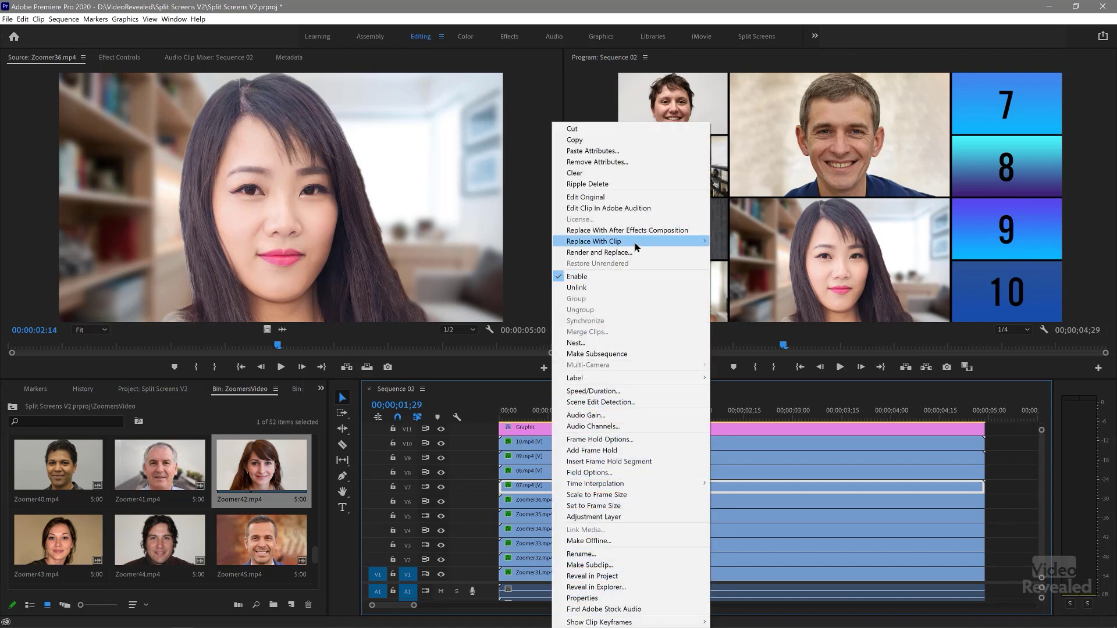
mouse_move(668, 242)
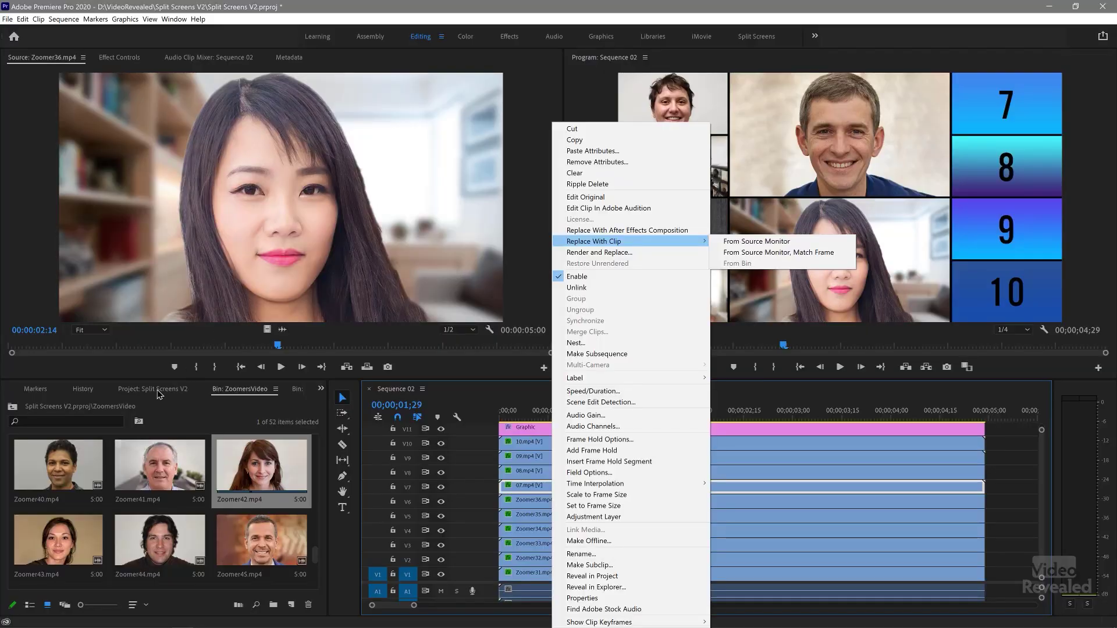
Replace 07.mp4 on V7 with Zoomer10.mp4 selected in the Project panel (Replace With Clip > From Bin)
click(159, 395)
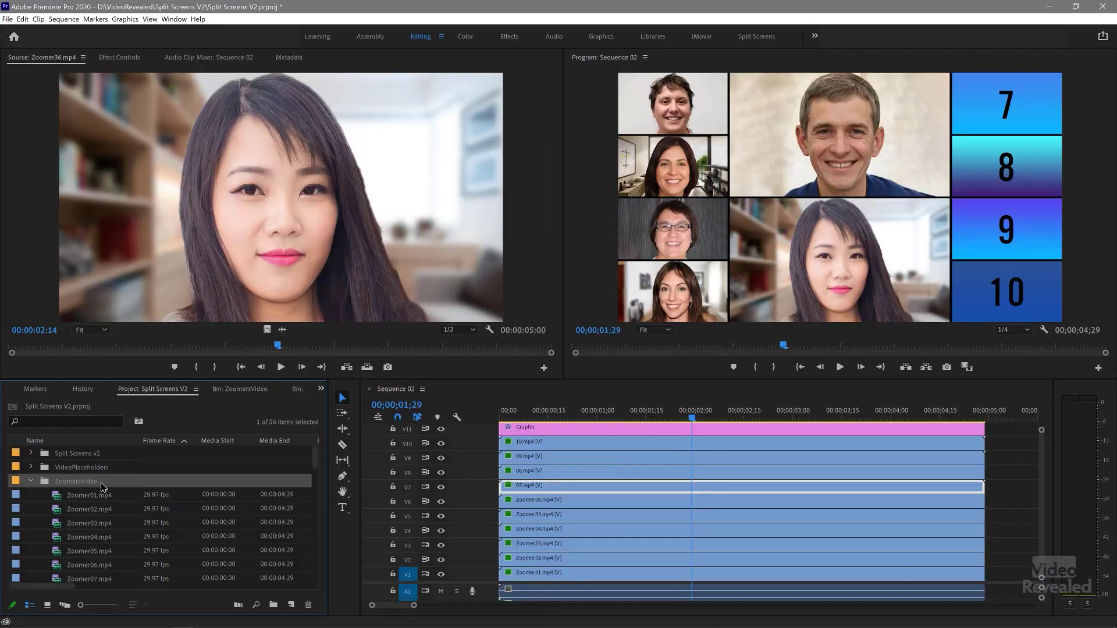
scroll(88, 513, down, 3)
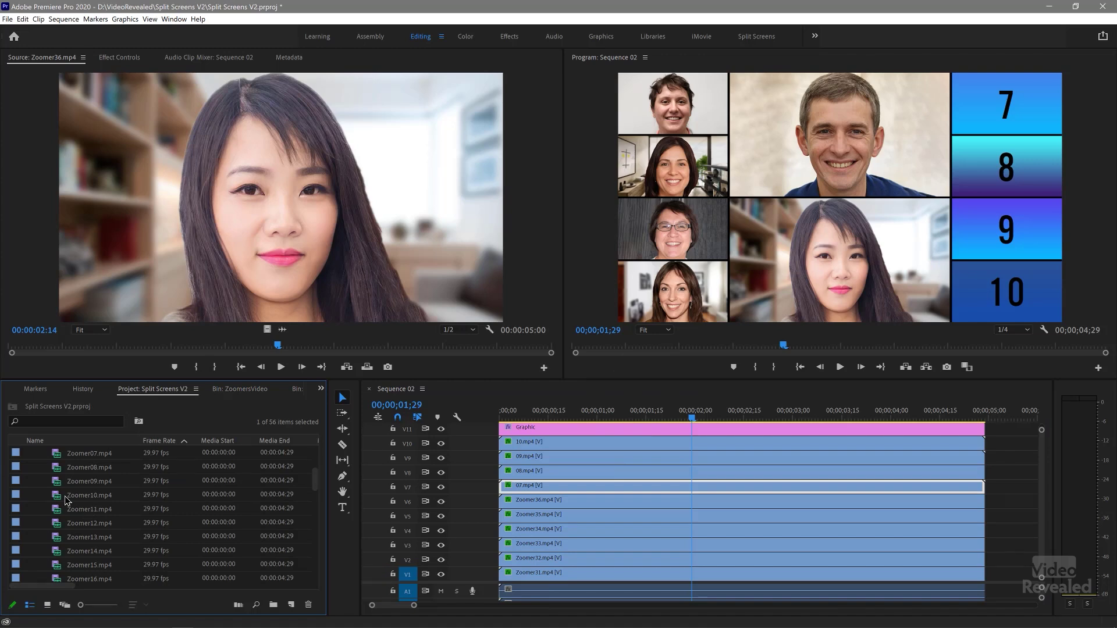
click(57, 495)
right_click(554, 487)
mouse_move(605, 242)
click(740, 265)
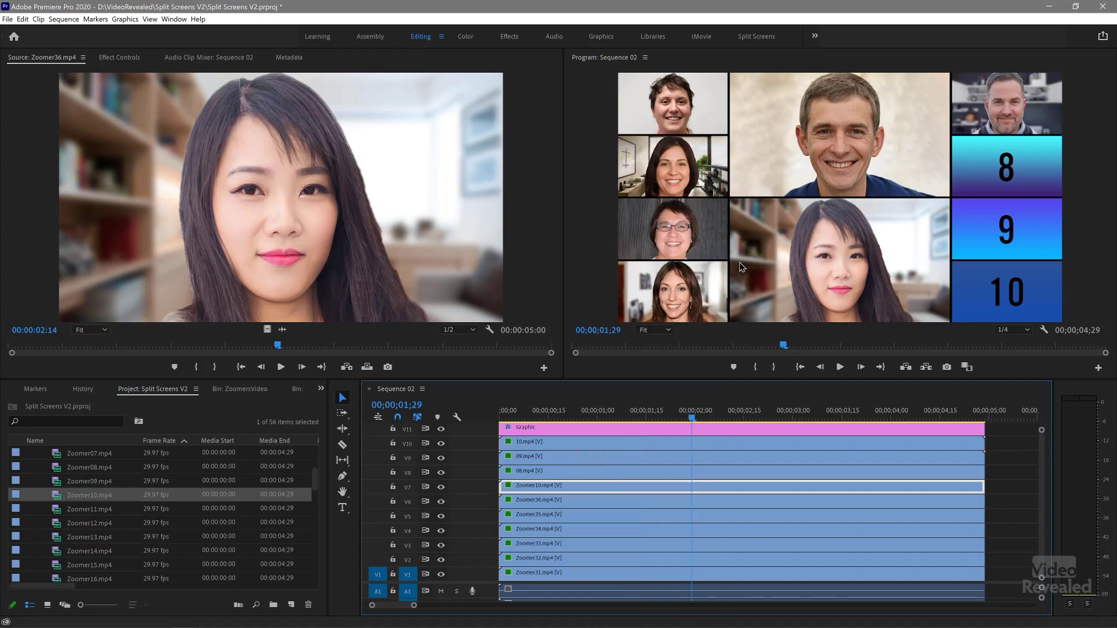
Select Zoomer14 in the Project list and bring up the panel's display options
right_click(59, 542)
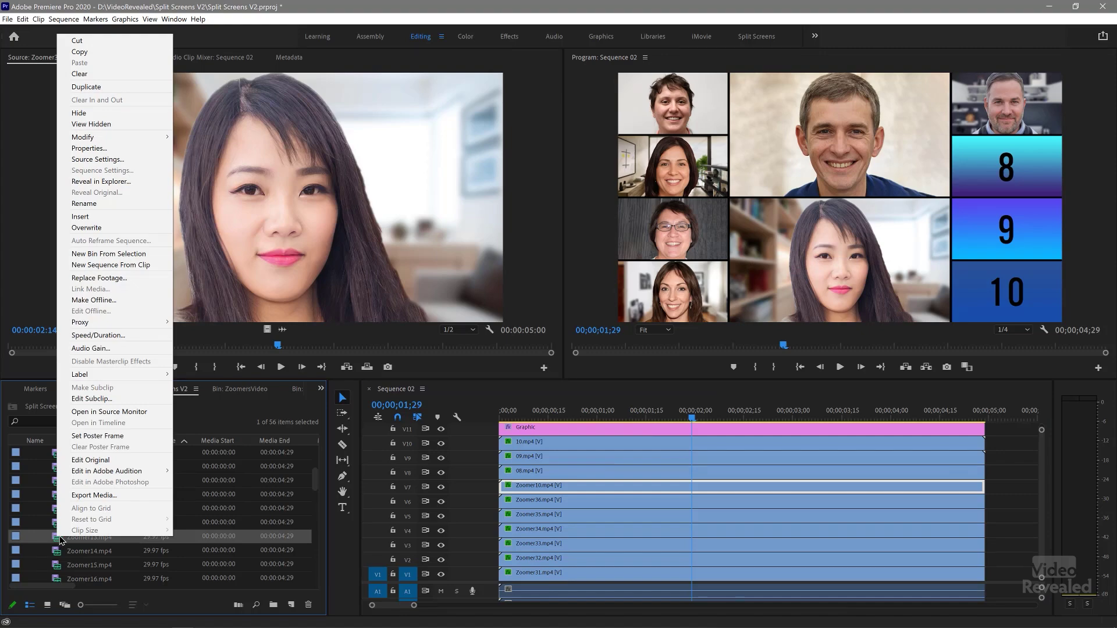
click(59, 547)
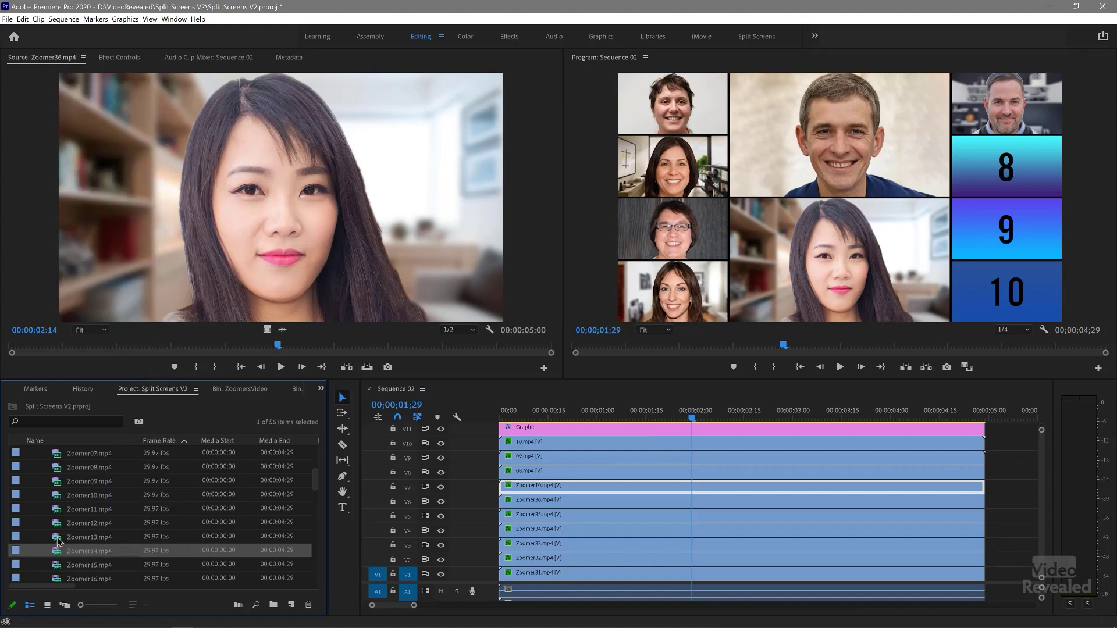
click(196, 389)
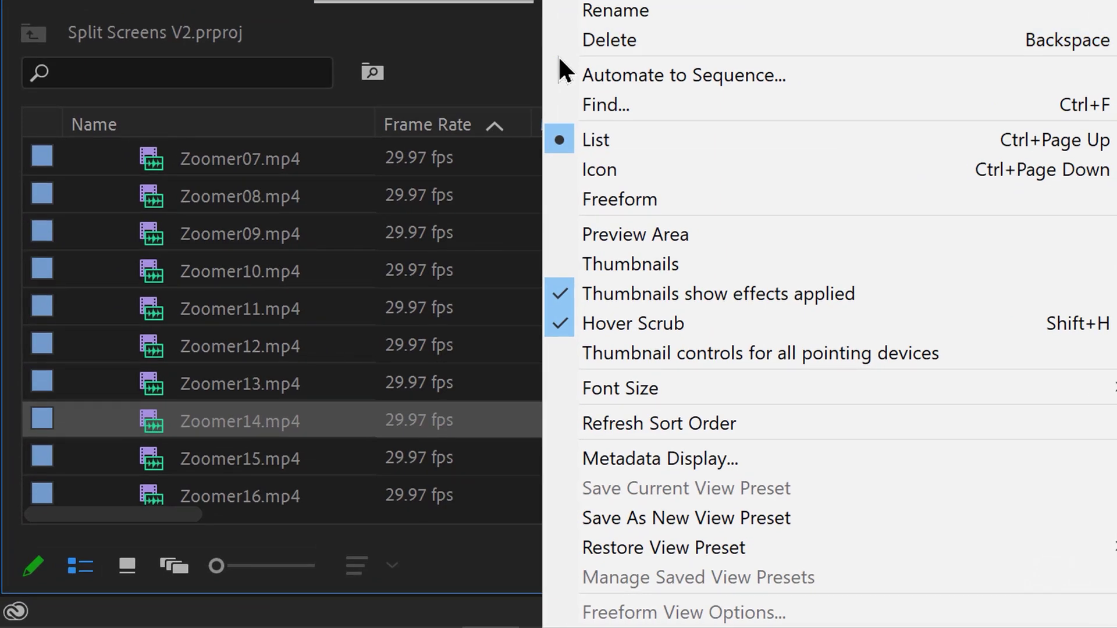
Turn on clip thumbnails in the Project list and enlarge them with the size slider
click(635, 264)
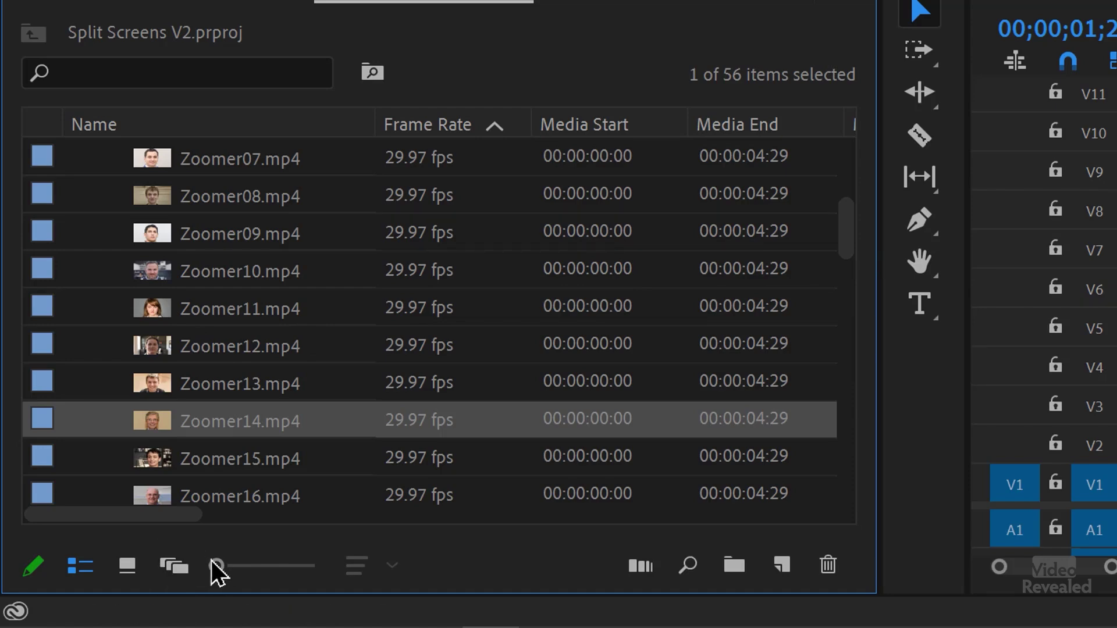
drag(222, 564, 281, 571)
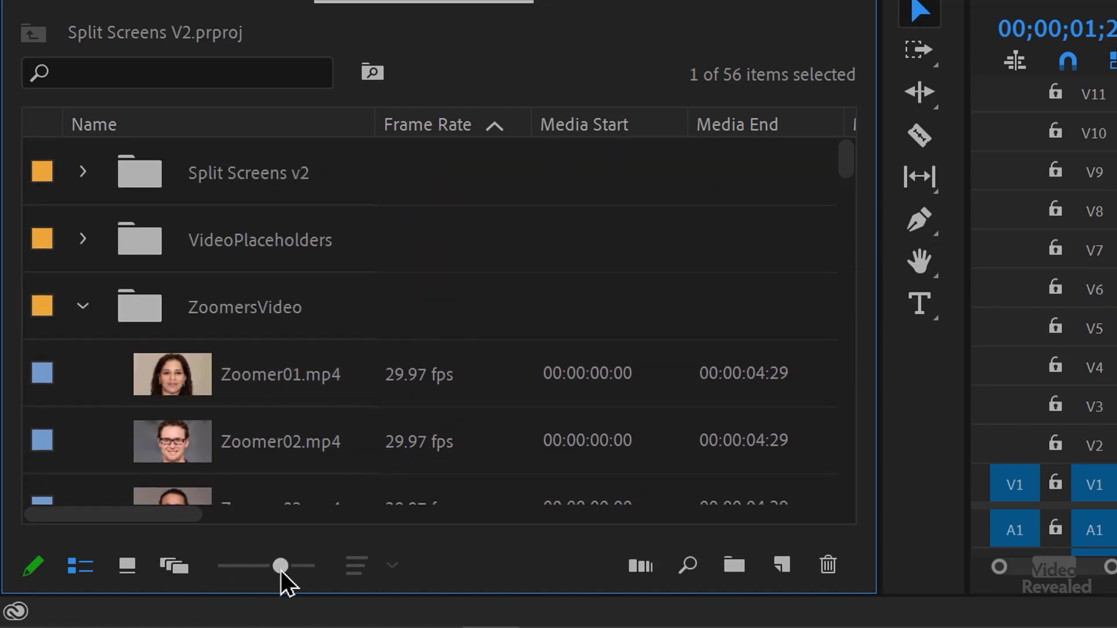
scroll(344, 417, down, 9)
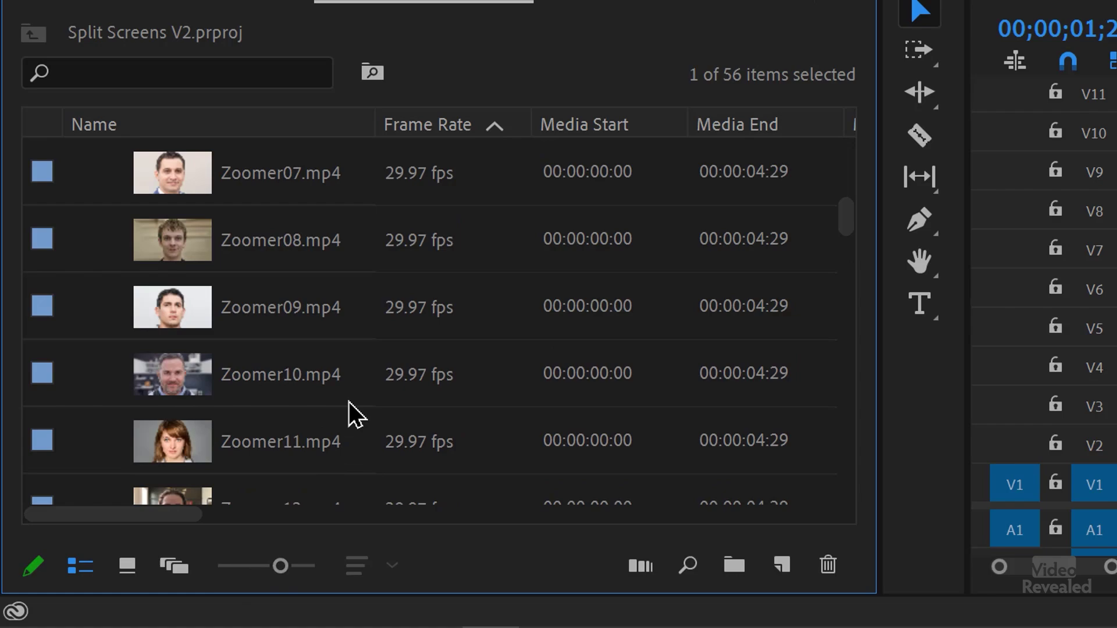
scroll(236, 378, down, 6)
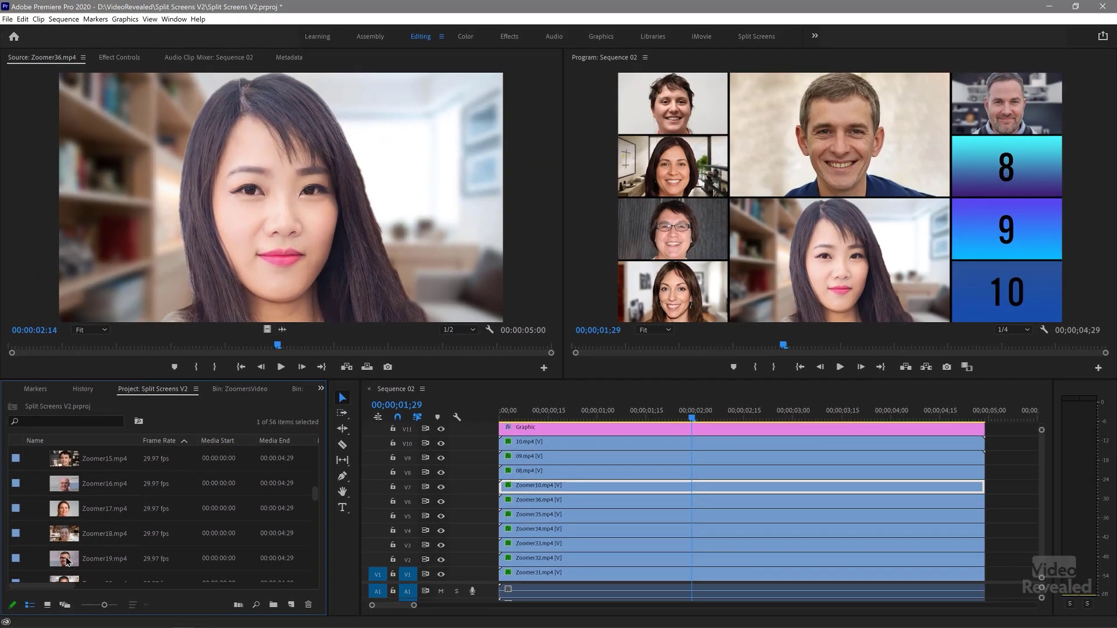
Replace placeholder 08.mp4 with Zoomer19.mp4 via Replace With Clip > From Bin
click(67, 561)
click(548, 472)
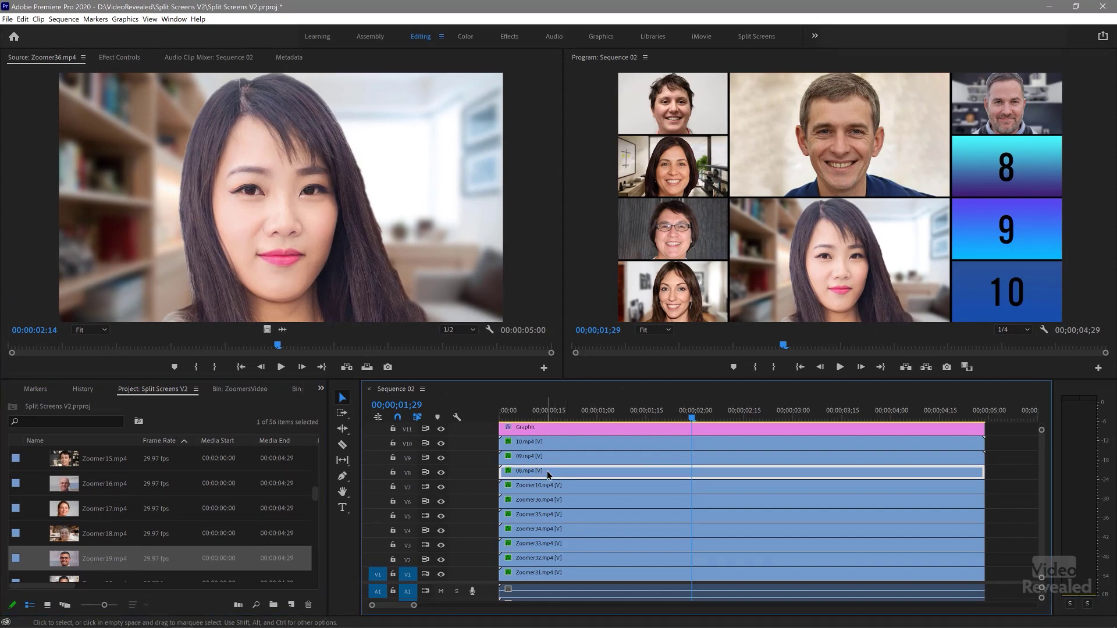
right_click(548, 471)
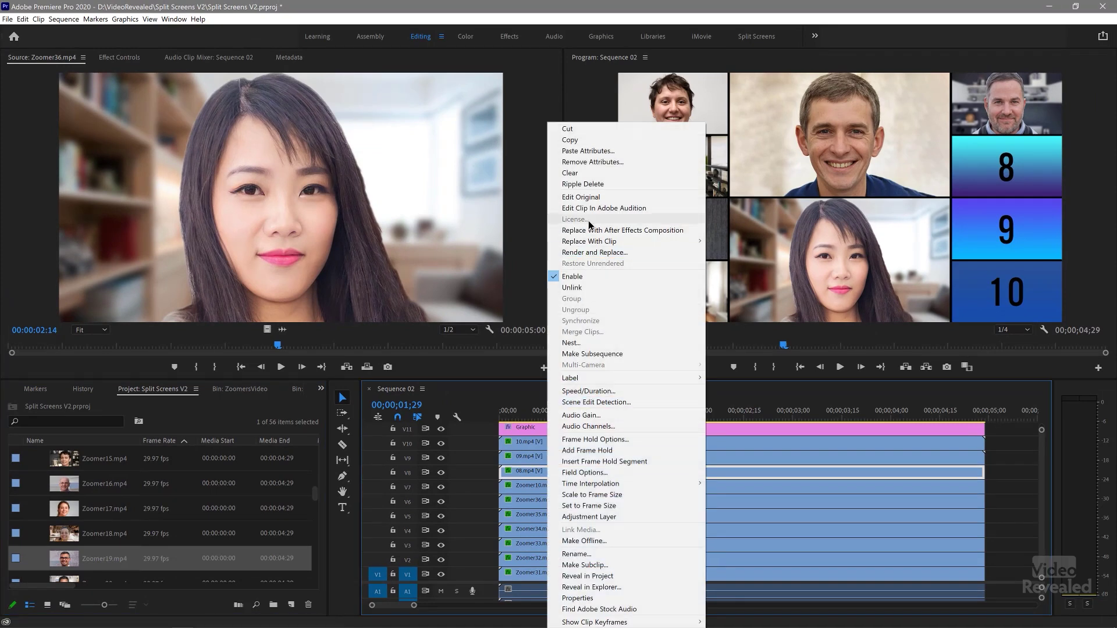
mouse_move(596, 245)
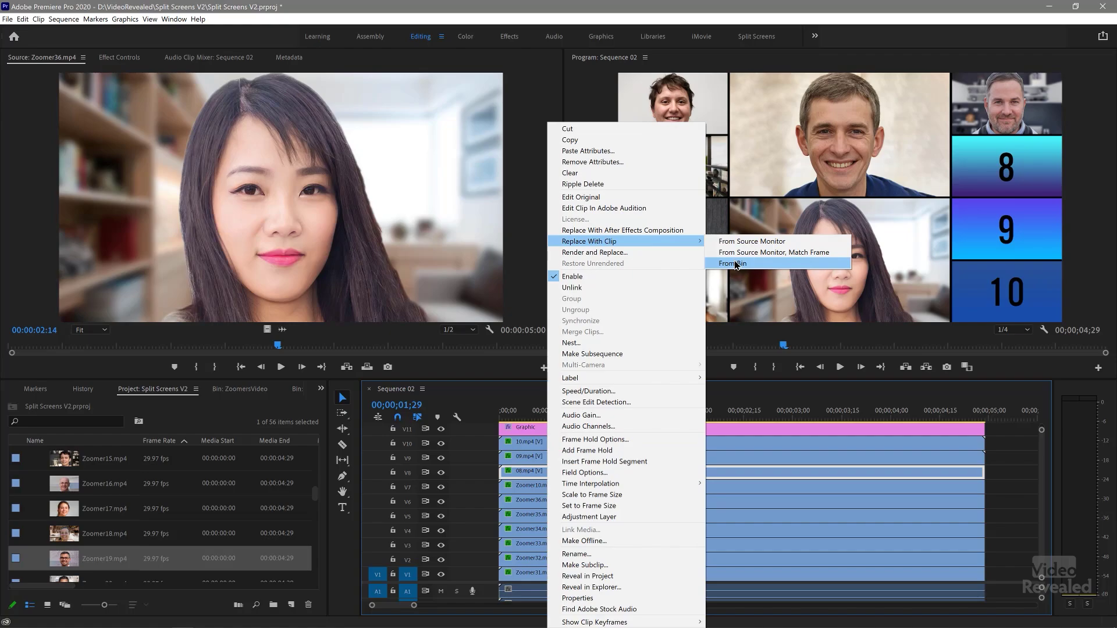
click(735, 264)
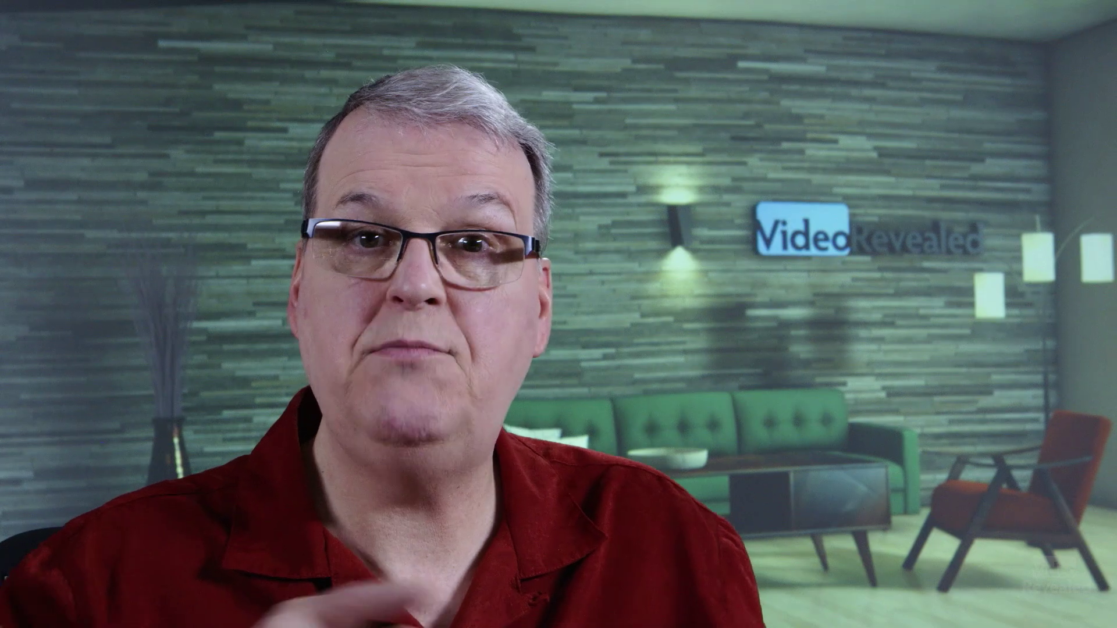